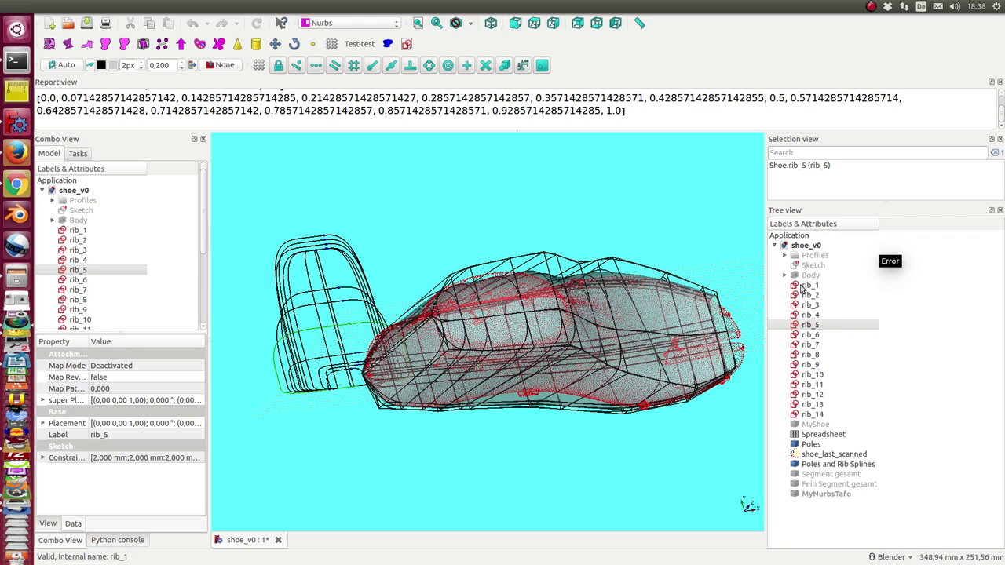
Select the rib_12 and rib_9 sketches and orbit the shoe model to a tilted view
{"action": "left_click", "coordinate": [812, 395]}
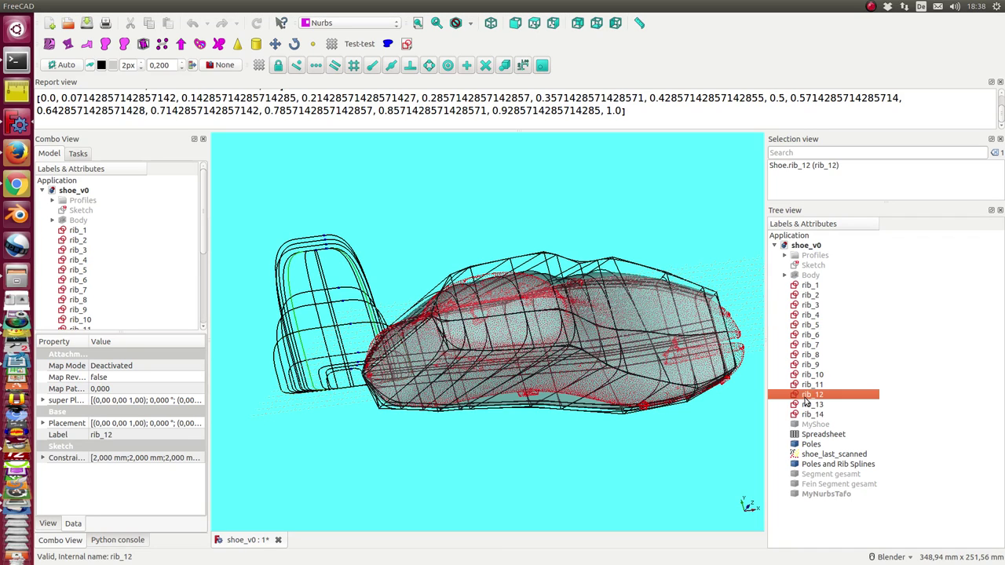
{"action": "left_click", "coordinate": [809, 365]}
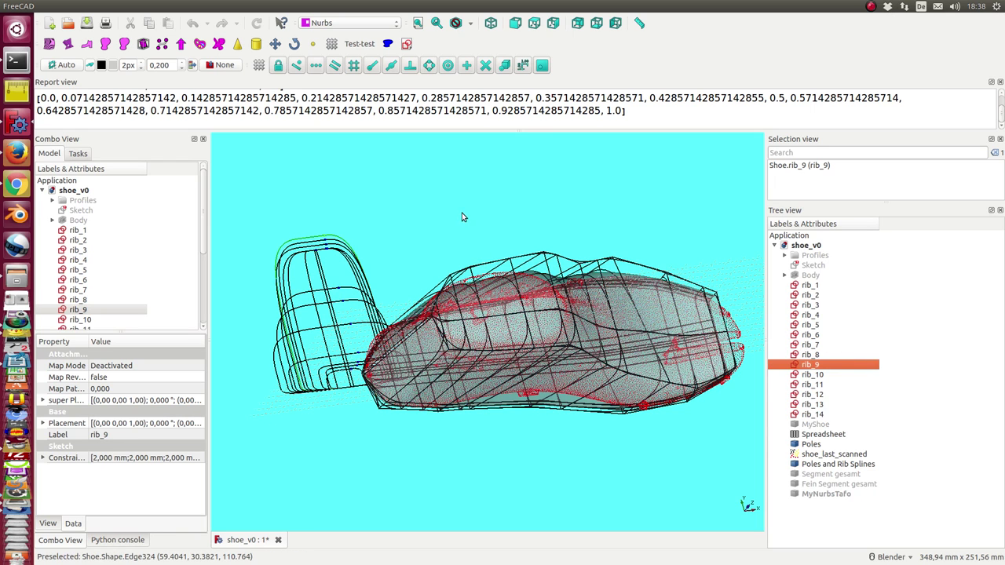
{"action": "middle_click_drag", "start_coordinate": [462, 213], "coordinate": [453, 234]}
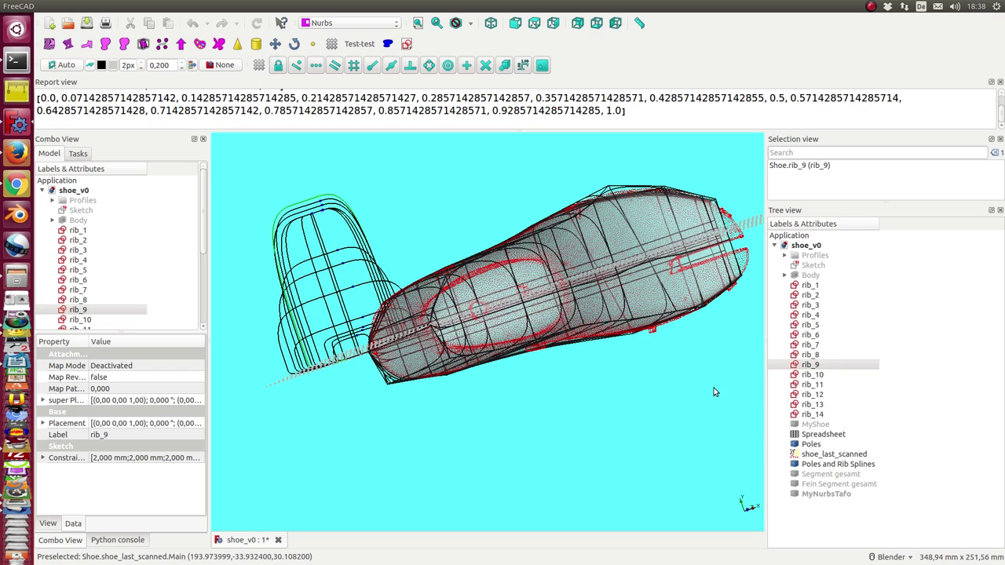
Close shoe_v0 without saving and reopen sketchlib_test from the recent files list
{"action": "left_click", "coordinate": [278, 541]}
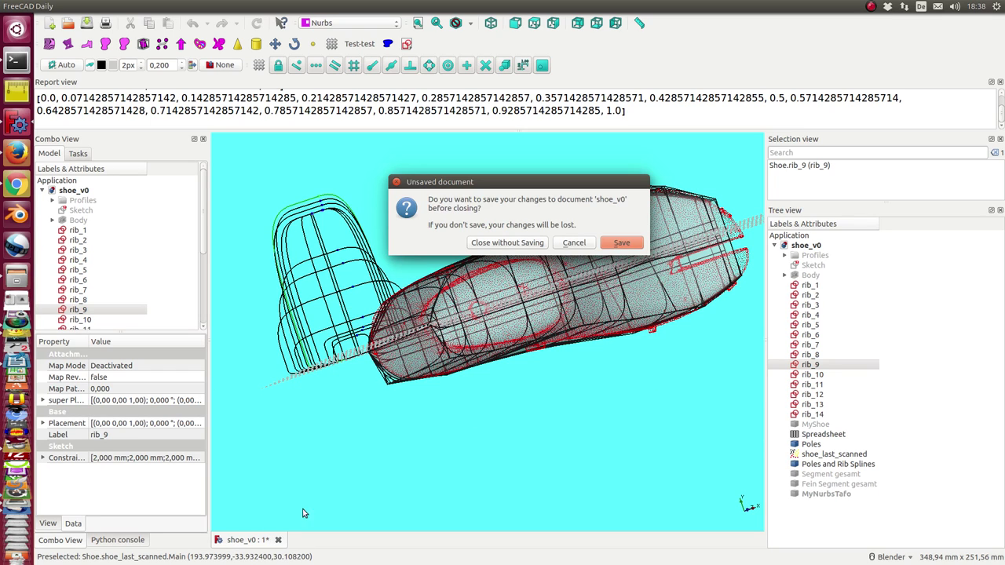
{"action": "left_click", "coordinate": [507, 243]}
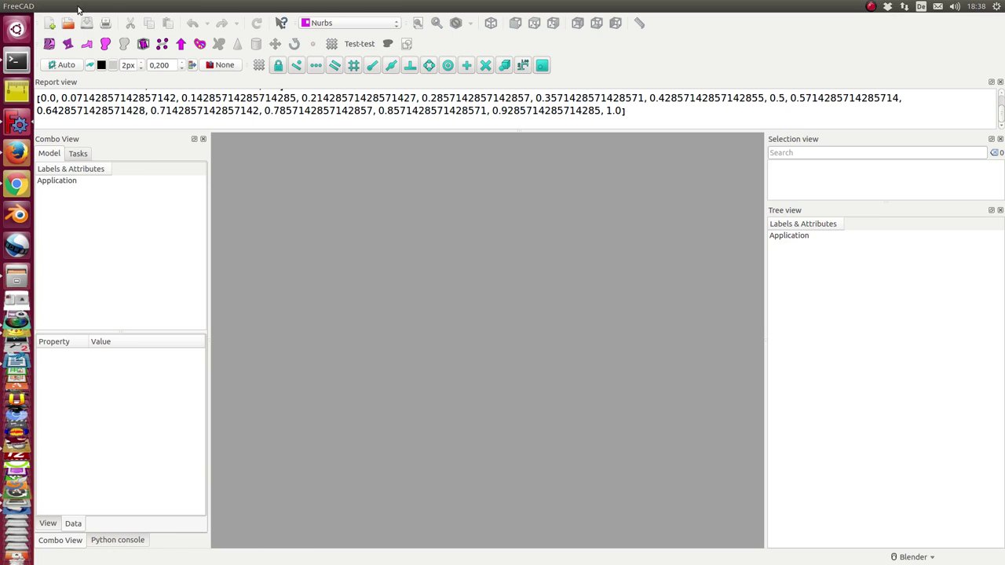
{"action": "left_click", "coordinate": [43, 7]}
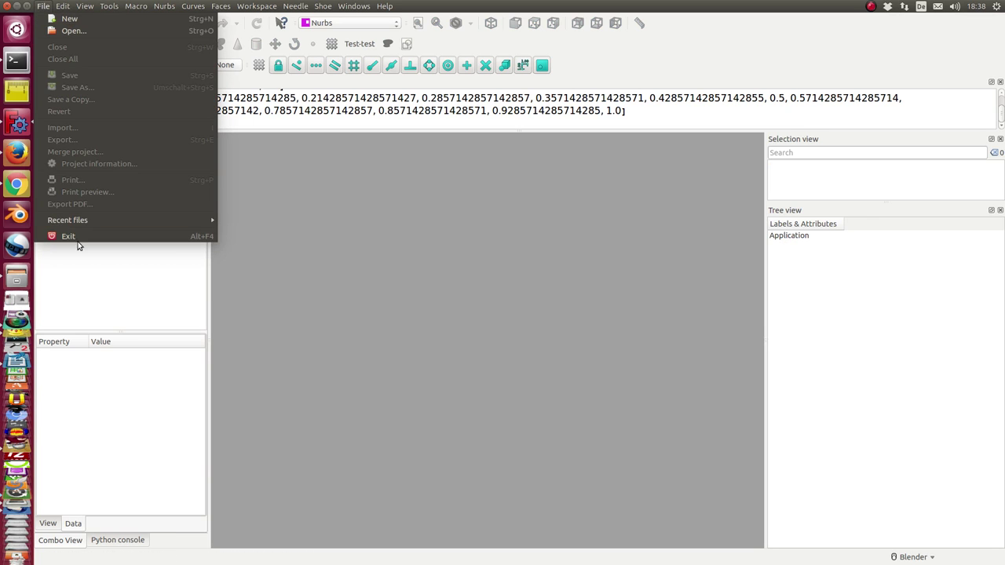
{"action": "mouse_move", "coordinate": [77, 222]}
{"action": "left_click", "coordinate": [251, 220]}
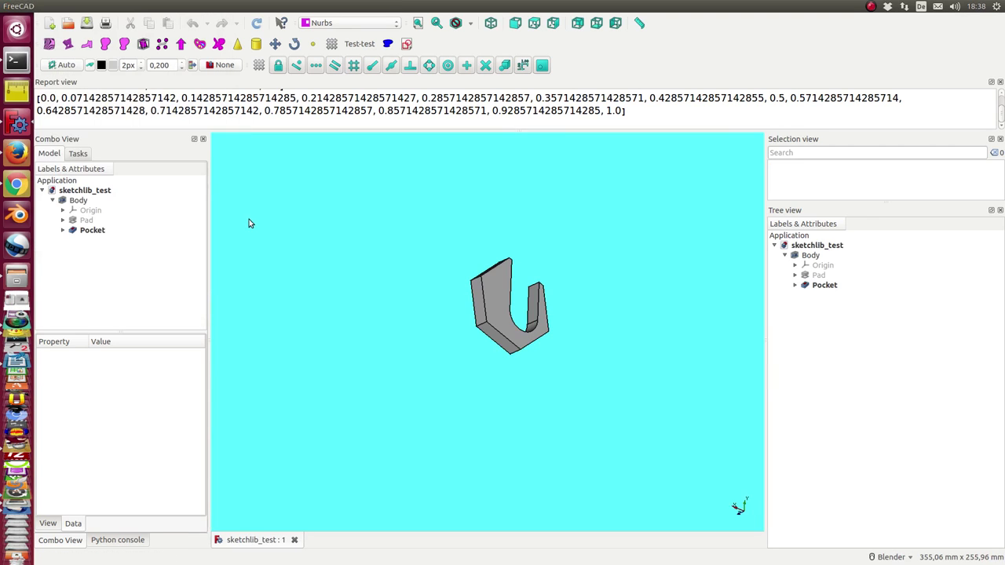
Expand Pad and Pocket to reveal Sketch and Sketch001, and show Sketch001 in the view
{"action": "left_click", "coordinate": [795, 286]}
{"action": "left_click", "coordinate": [795, 275]}
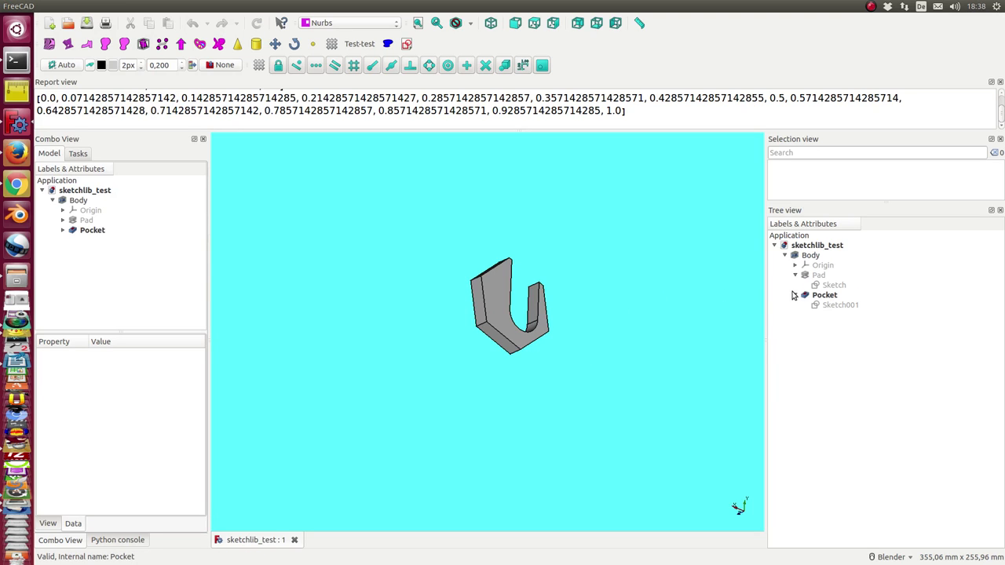
{"action": "left_click", "coordinate": [836, 287]}
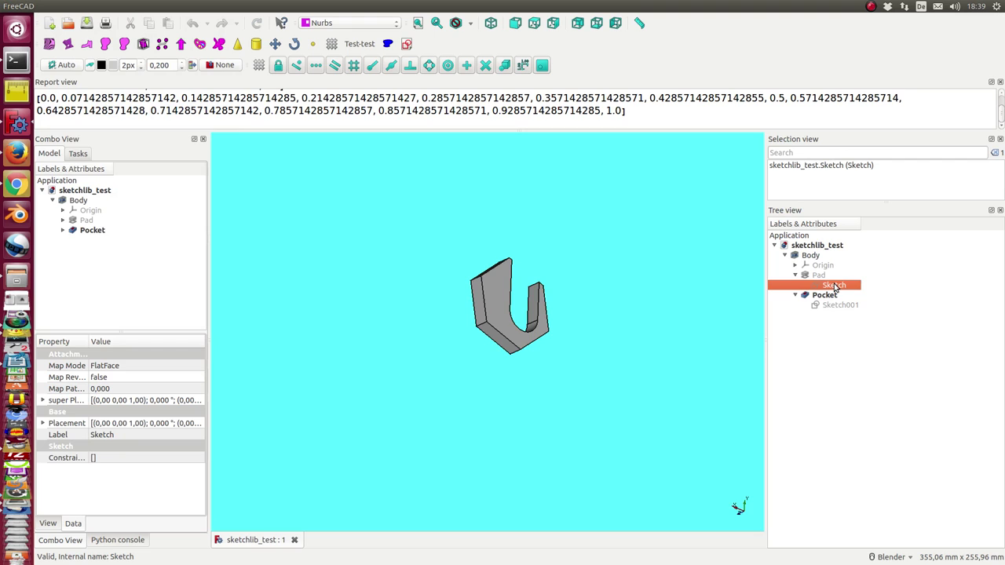
{"action": "left_click", "coordinate": [836, 304]}
{"action": "key", "text": "space"}
Orbit the hexagonal part to inspect it and bring the sketchlib folder window alongside
{"action": "middle_click_drag", "start_coordinate": [620, 338], "coordinate": [582, 304]}
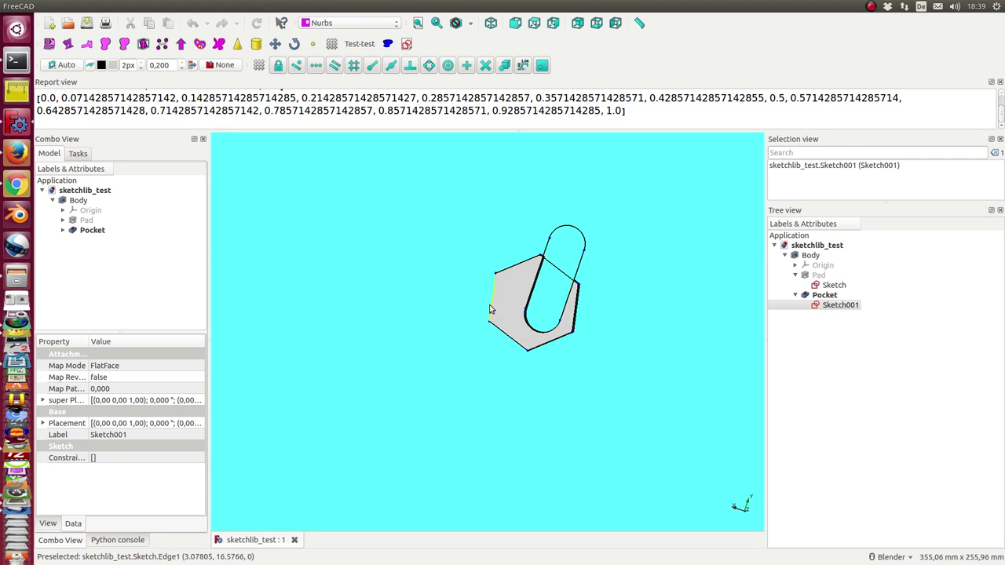
{"action": "middle_click_drag", "start_coordinate": [631, 350], "coordinate": [608, 291]}
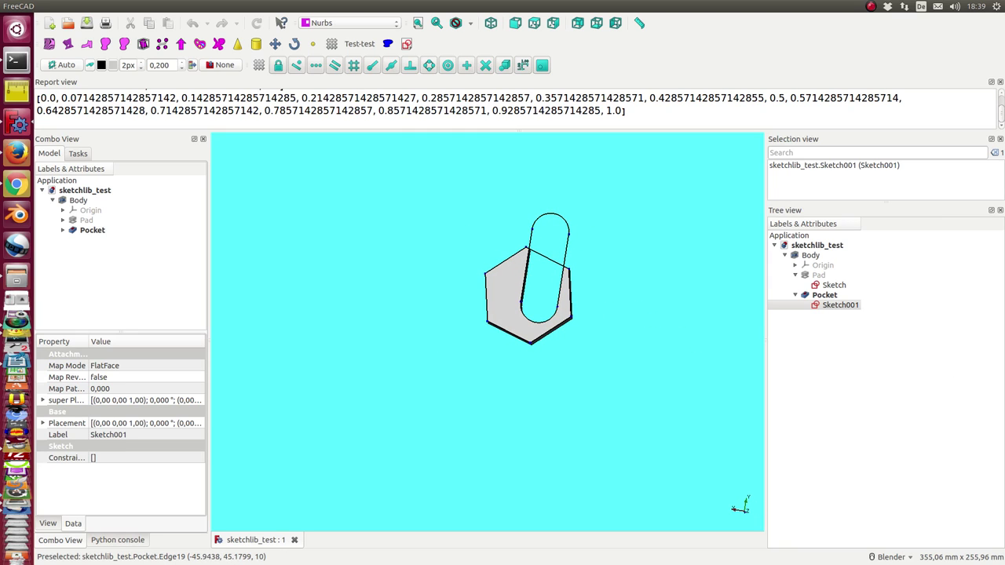
{"action": "mouse_move", "coordinate": [1004, 198]}
{"action": "left_mouse_down"}
{"action": "mouse_move", "coordinate": [827, 201]}
{"action": "mouse_move", "coordinate": [860, 171]}
{"action": "mouse_move", "coordinate": [602, 171]}
{"action": "mouse_move", "coordinate": [681, 164]}
{"action": "left_mouse_up"}
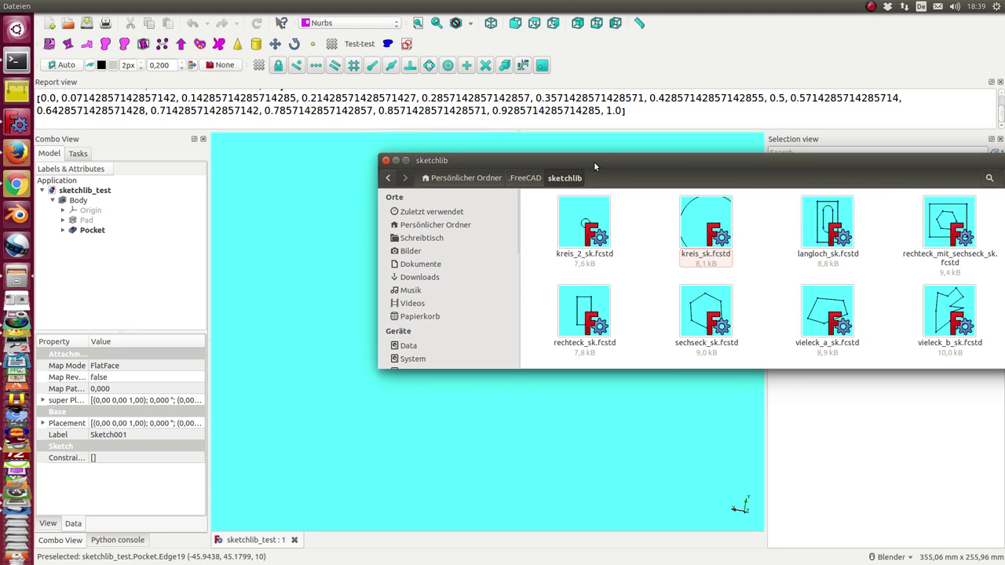
Drag the sketchlib folder window to the right screen edge, revealing the hexagonal part with its slot
{"action": "mouse_move", "coordinate": [595, 163]}
{"action": "left_mouse_down"}
{"action": "mouse_move", "coordinate": [929, 144]}
{"action": "mouse_move", "coordinate": [971, 176]}
{"action": "mouse_move", "coordinate": [961, 230]}
{"action": "mouse_move", "coordinate": [981, 274]}
{"action": "mouse_move", "coordinate": [1001, 145]}
{"action": "left_mouse_up"}
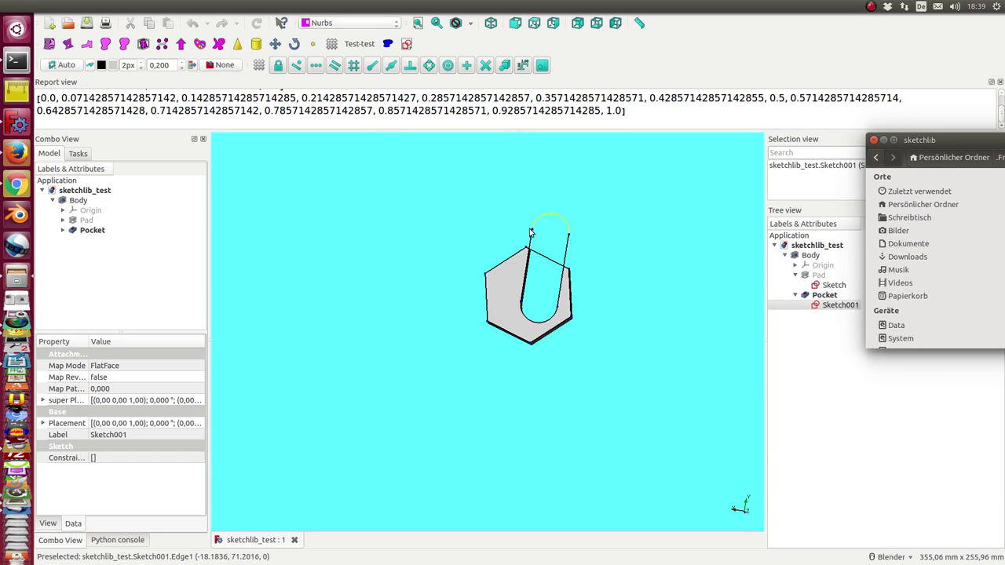
Replace the Pad's Sketch with vieleck_b_sk.fcstd using Shoe > load sketch from a sketchlib
{"action": "left_click", "coordinate": [831, 287]}
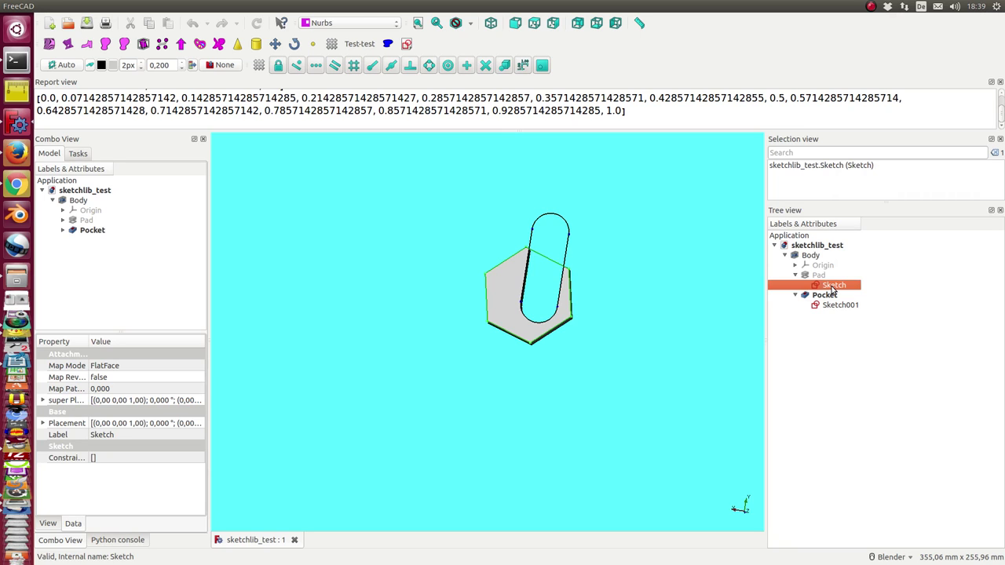
{"action": "left_click", "coordinate": [321, 6]}
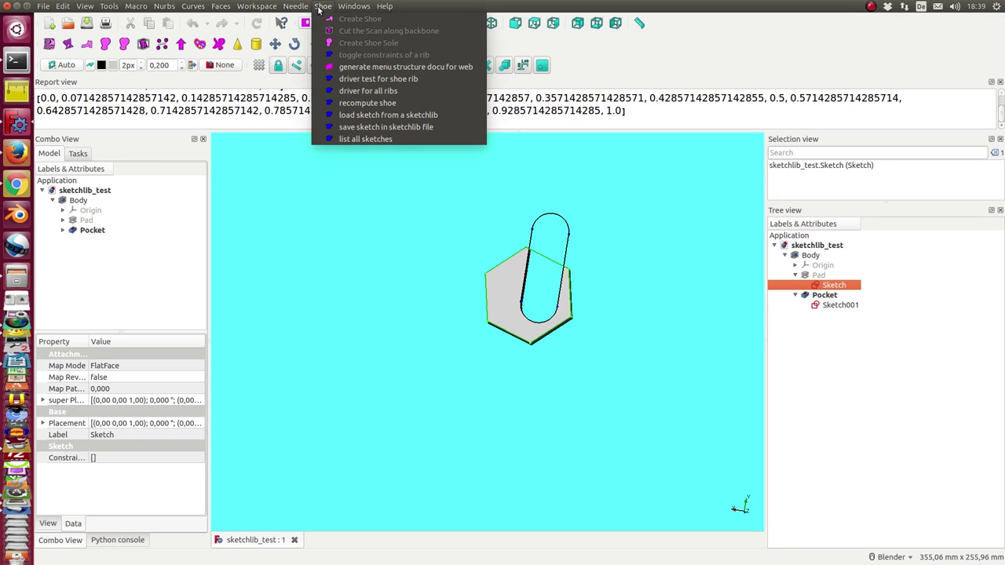
{"action": "left_click", "coordinate": [403, 116]}
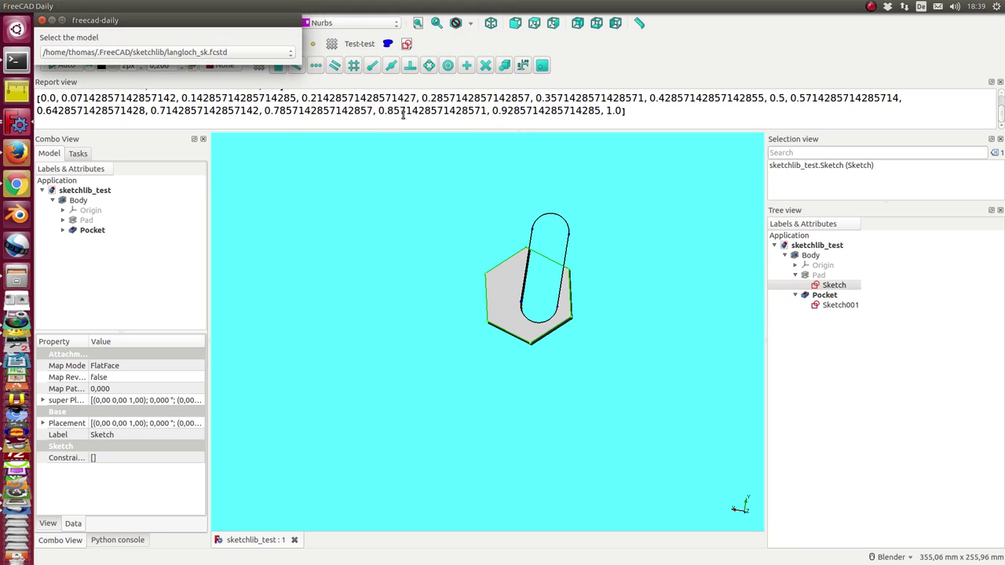
{"action": "left_click", "coordinate": [291, 55]}
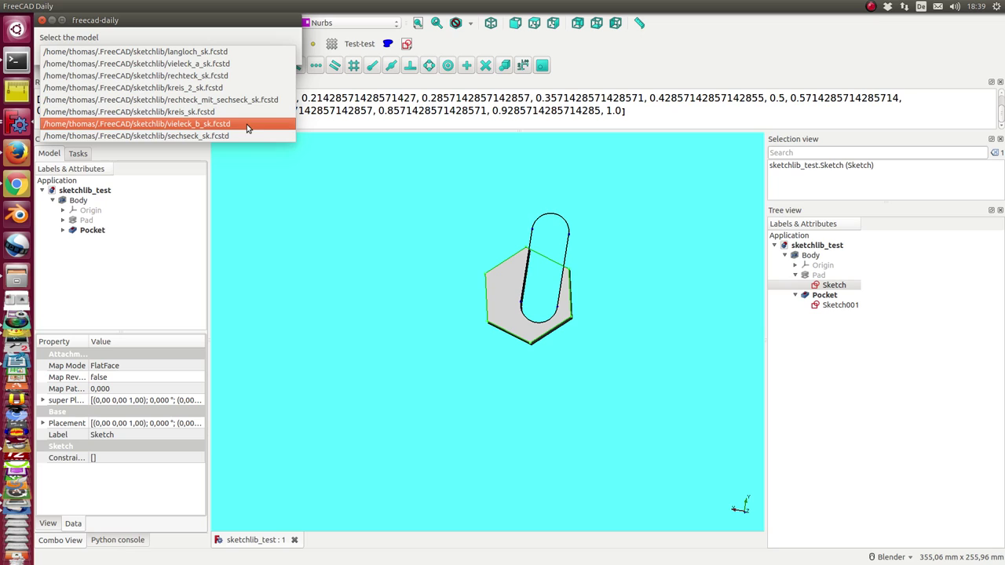
{"action": "left_click", "coordinate": [202, 124]}
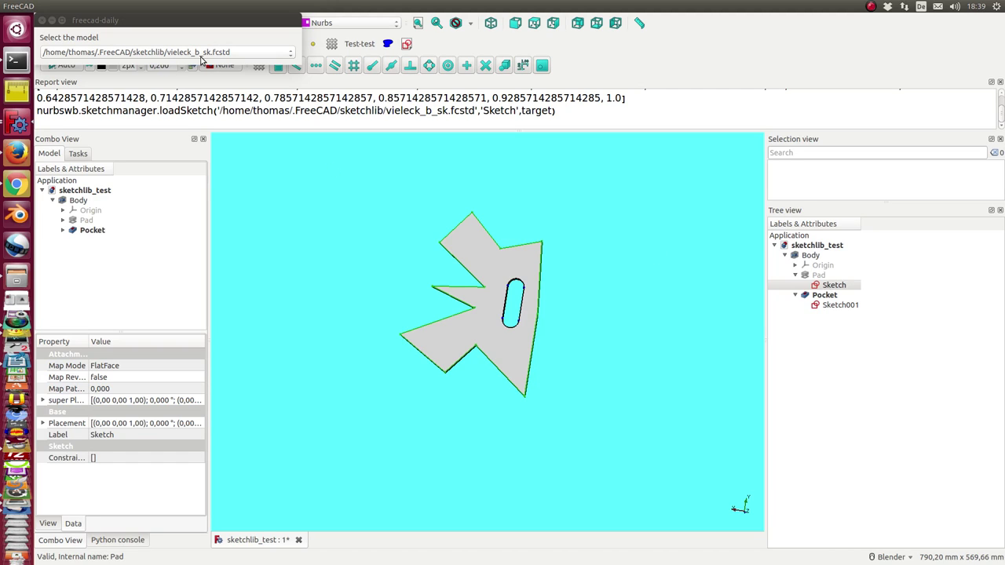
Load kreis_sk, then the smaller kreis_2_sk circle, into the Pocket's Sketch001
{"action": "left_click", "coordinate": [839, 306]}
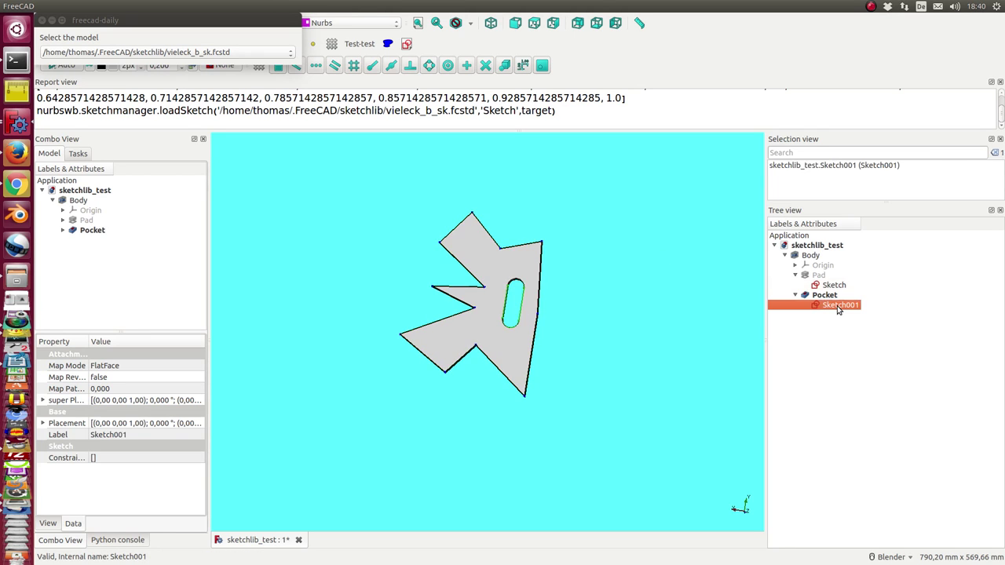
{"action": "left_click", "coordinate": [282, 53]}
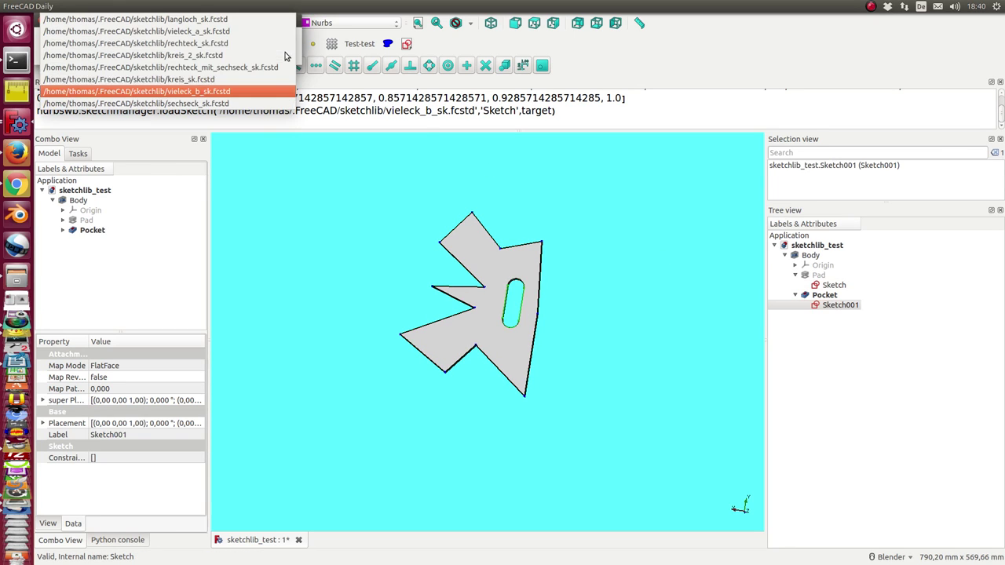
{"action": "left_click", "coordinate": [204, 80]}
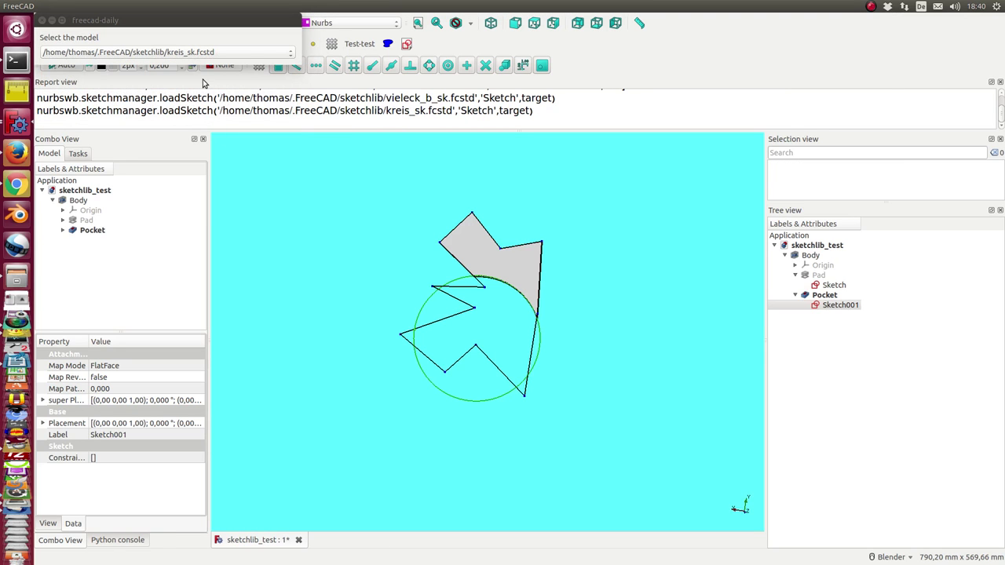
{"action": "left_click", "coordinate": [250, 53]}
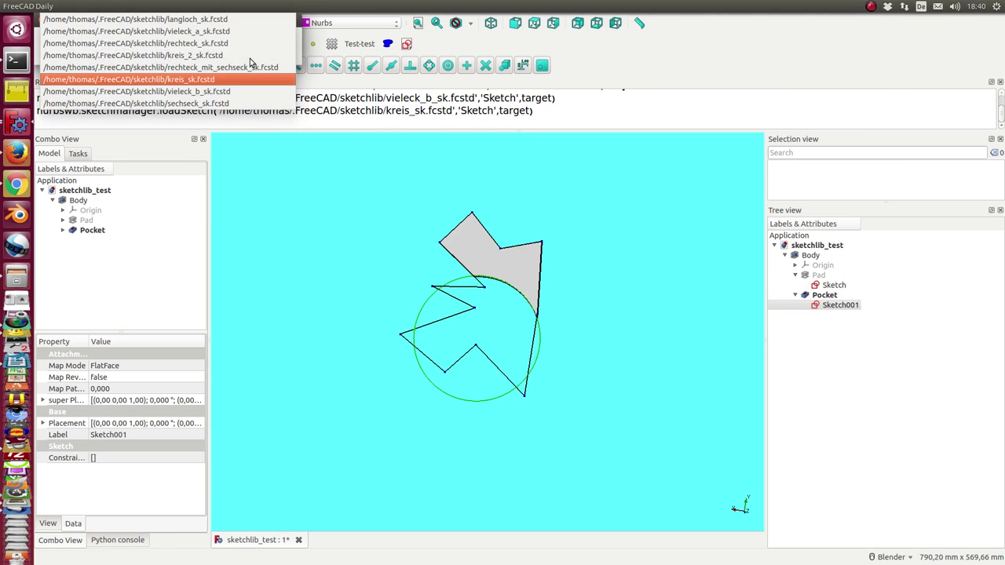
{"action": "left_click", "coordinate": [206, 55]}
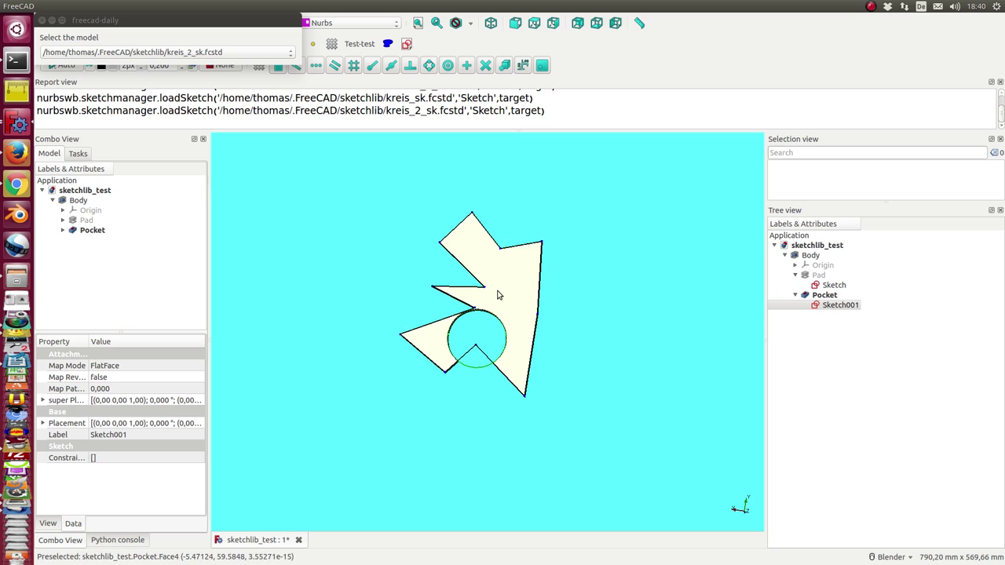
Orbit to check the part's thickness, then move aside and close the sketch-selection dialog
{"action": "middle_click_drag", "start_coordinate": [605, 337], "coordinate": [570, 218]}
{"action": "middle_click_drag", "start_coordinate": [387, 253], "coordinate": [569, 192]}
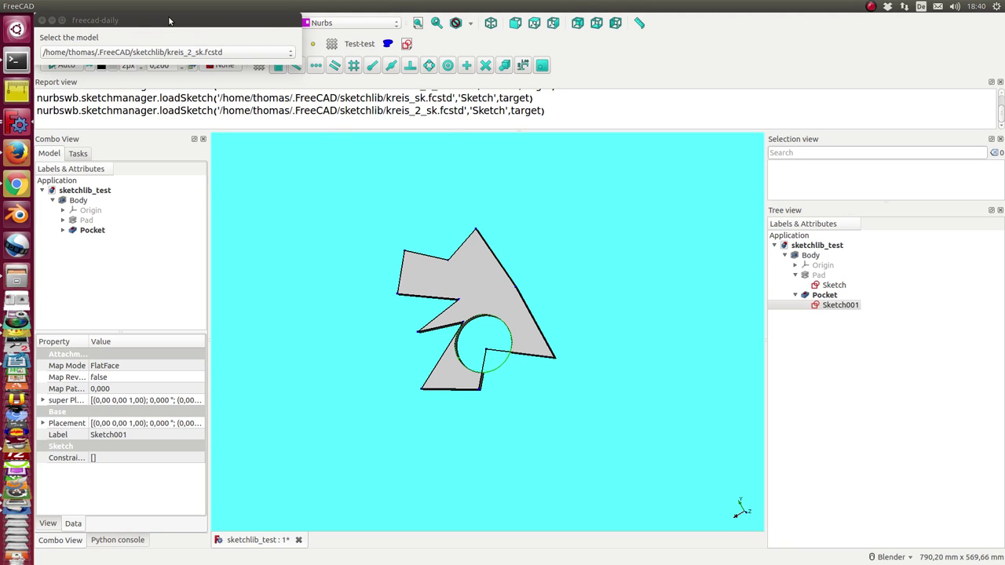
{"action": "left_click_drag", "start_coordinate": [61, 19], "coordinate": [123, 158]}
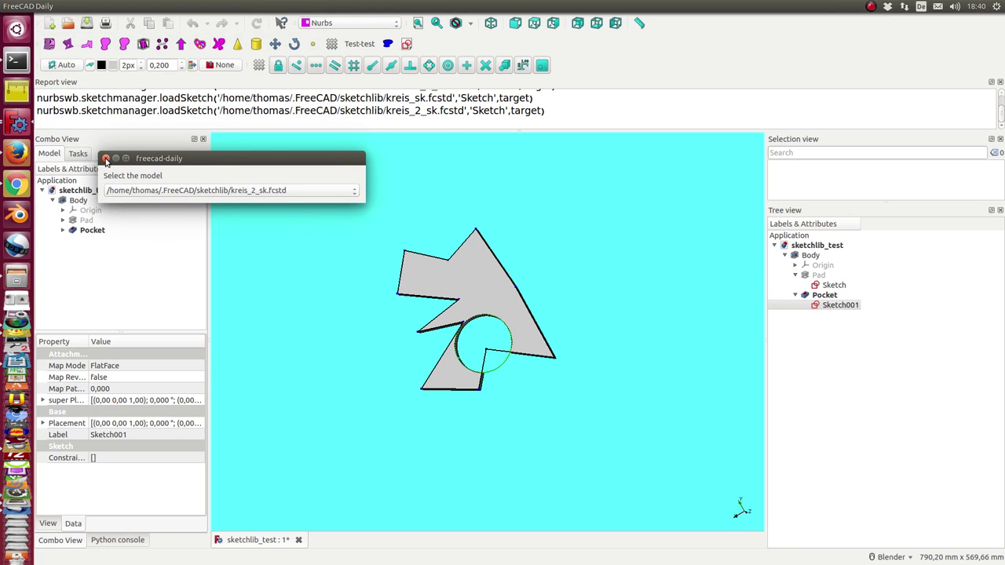
{"action": "left_click", "coordinate": [106, 158]}
Create a new document with a sketch on the XY plane
{"action": "left_click", "coordinate": [49, 24]}
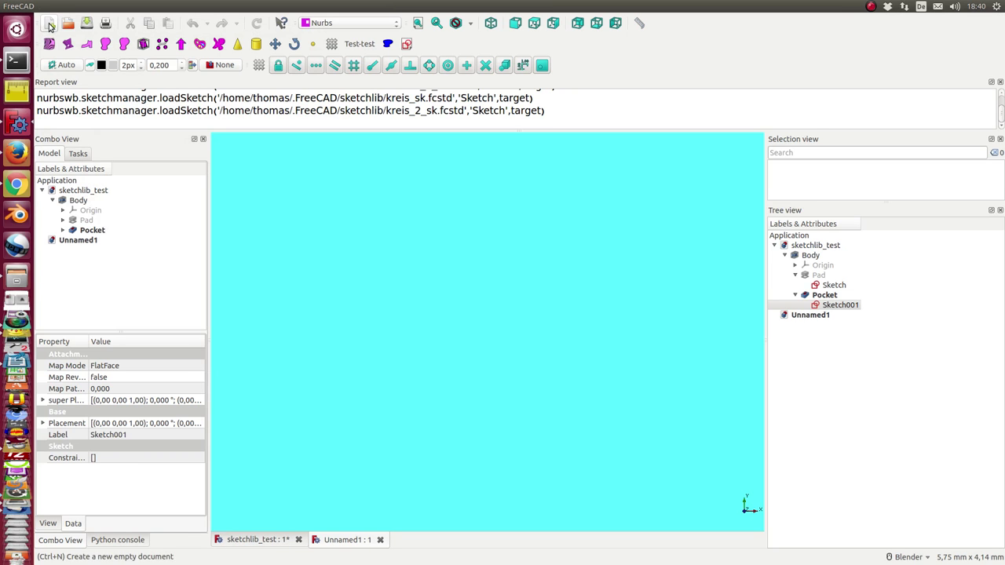
{"action": "left_click", "coordinate": [407, 44]}
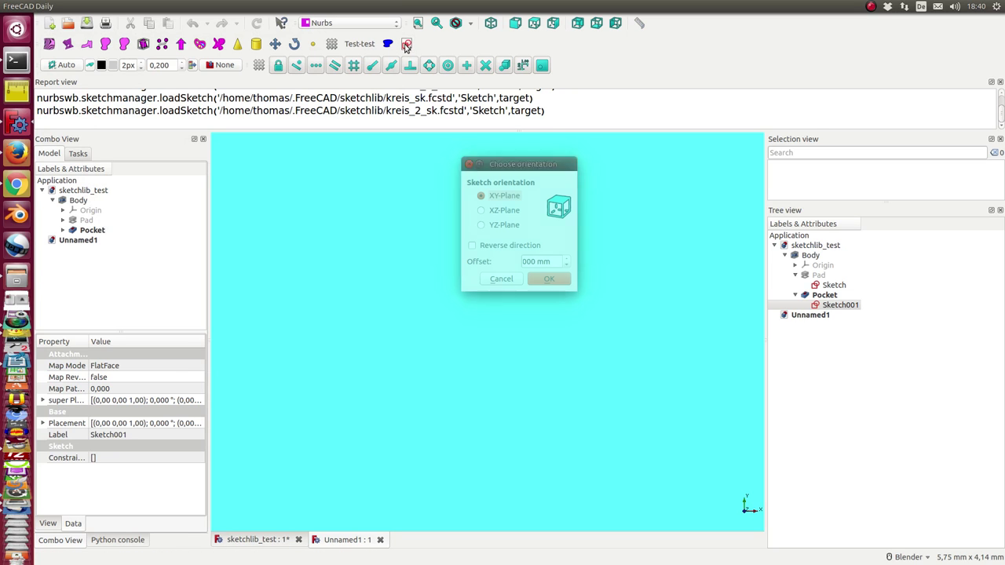
{"action": "left_click", "coordinate": [549, 279]}
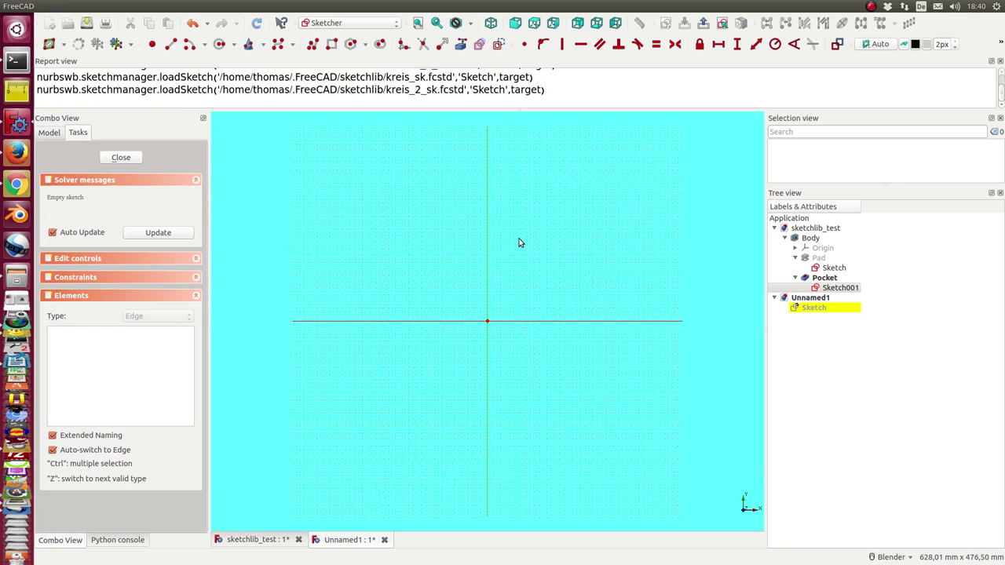
Draw a closed star outline with the Polyline tool, alternating tips and inner corners
{"action": "left_click", "coordinate": [313, 47]}
{"action": "left_click", "coordinate": [550, 266]}
{"action": "left_click", "coordinate": [590, 190]}
{"action": "left_click", "coordinate": [458, 259]}
{"action": "left_click", "coordinate": [392, 178]}
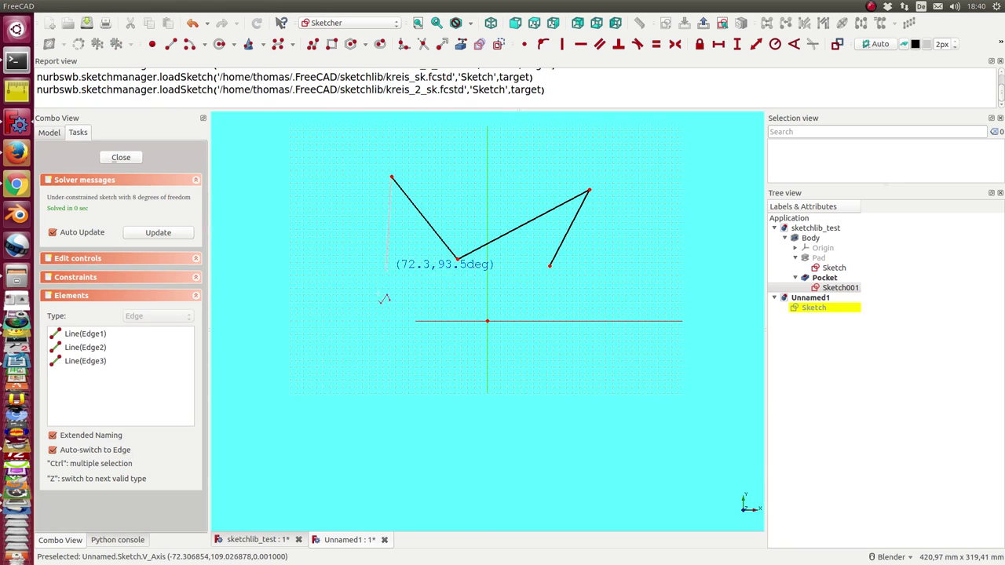
{"action": "left_click", "coordinate": [379, 304]}
{"action": "left_click", "coordinate": [440, 340]}
{"action": "left_click", "coordinate": [435, 450]}
{"action": "left_click", "coordinate": [473, 381]}
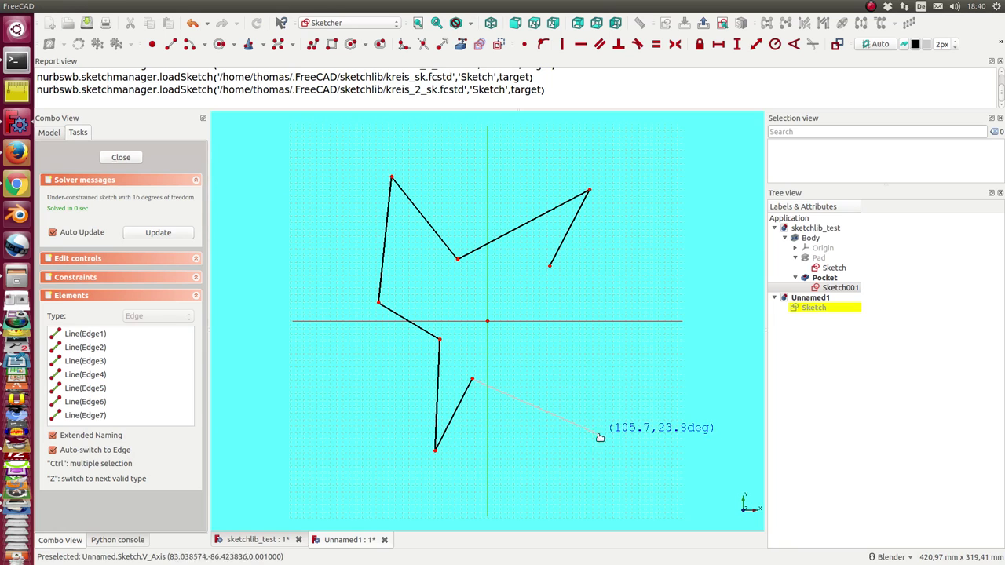
{"action": "left_click", "coordinate": [600, 435]}
{"action": "left_click", "coordinate": [534, 357]}
{"action": "left_click", "coordinate": [620, 316]}
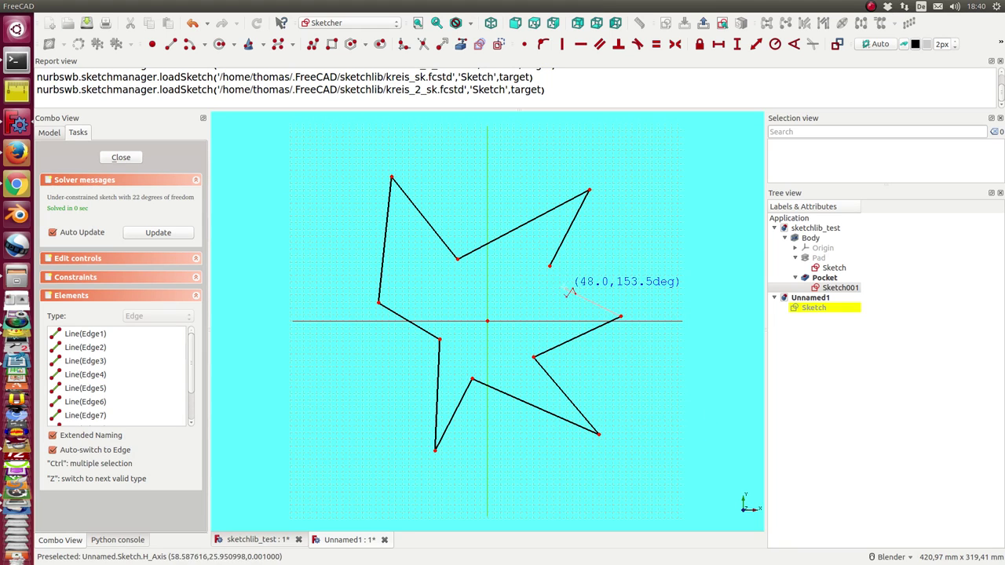
{"action": "left_click", "coordinate": [564, 289]}
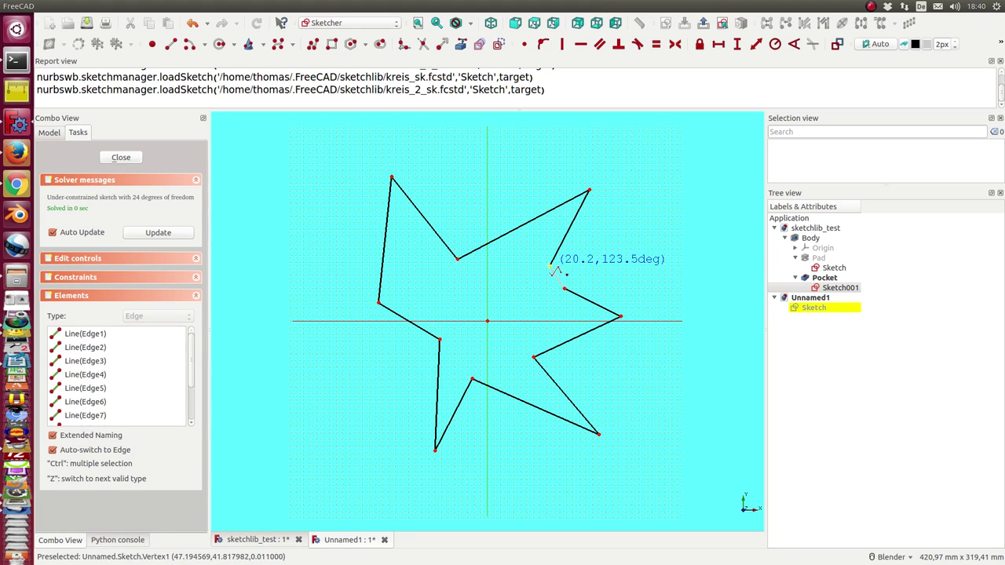
{"action": "left_click", "coordinate": [550, 267]}
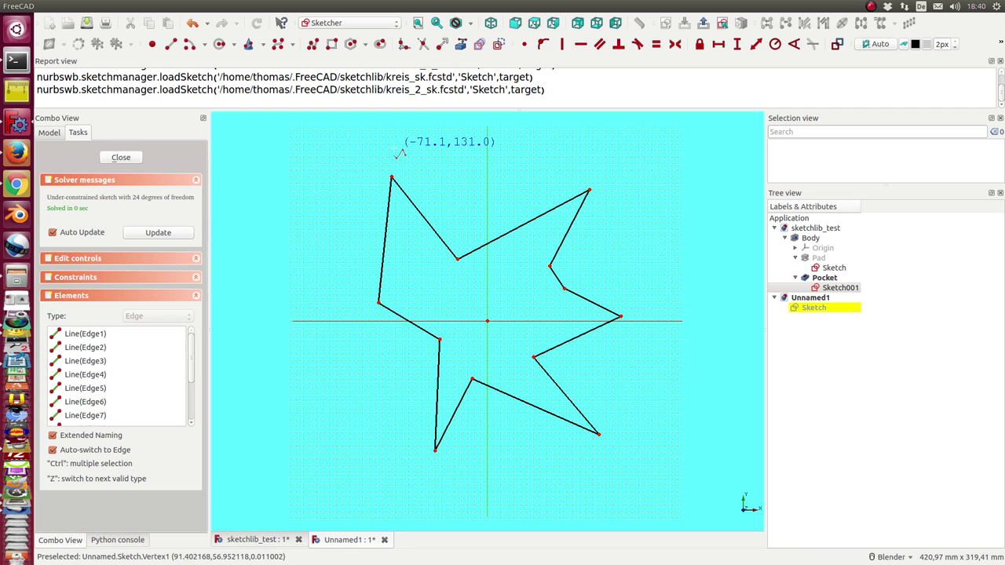
Finish the star sketch and save its document as star_sk in ~/.FreeCAD/sketchlib
{"action": "left_click", "coordinate": [118, 157]}
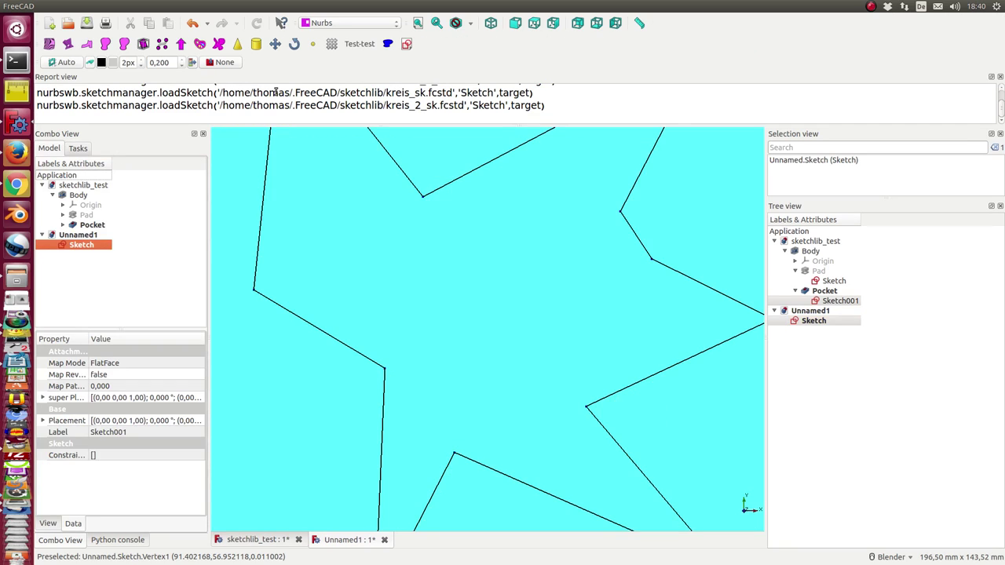
{"action": "left_click", "coordinate": [87, 24]}
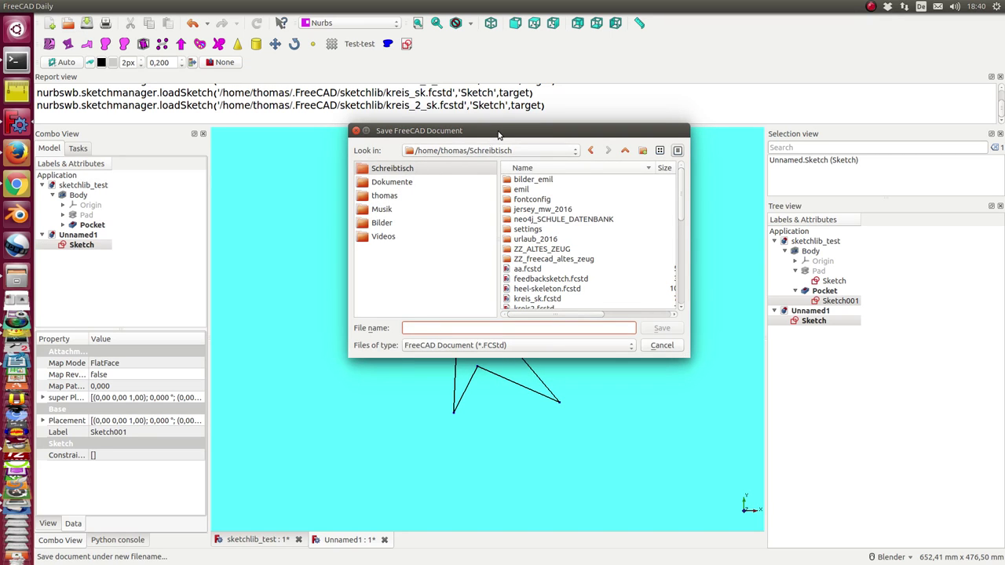
{"action": "left_click_drag", "start_coordinate": [498, 135], "coordinate": [518, 180]}
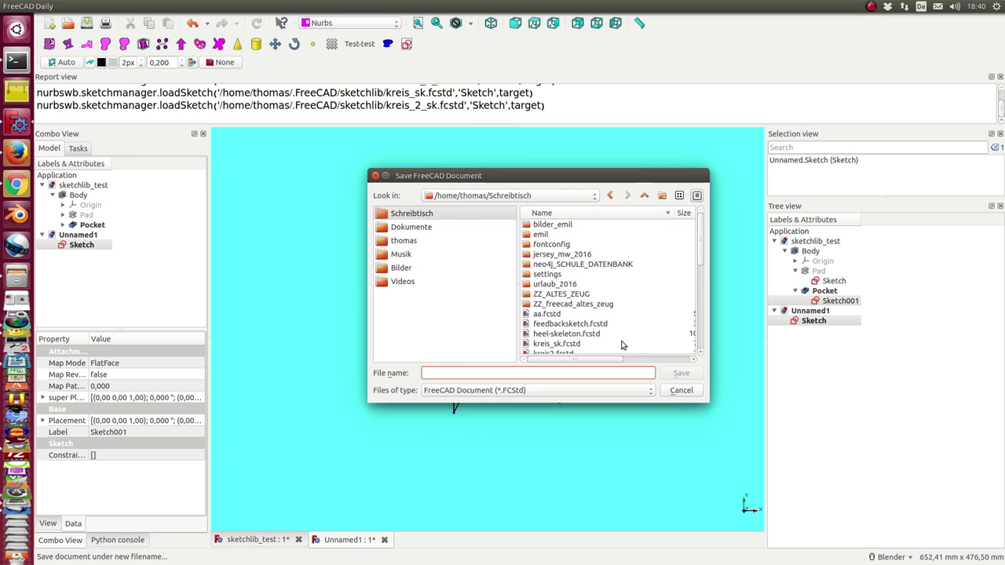
{"action": "left_click", "coordinate": [539, 195]}
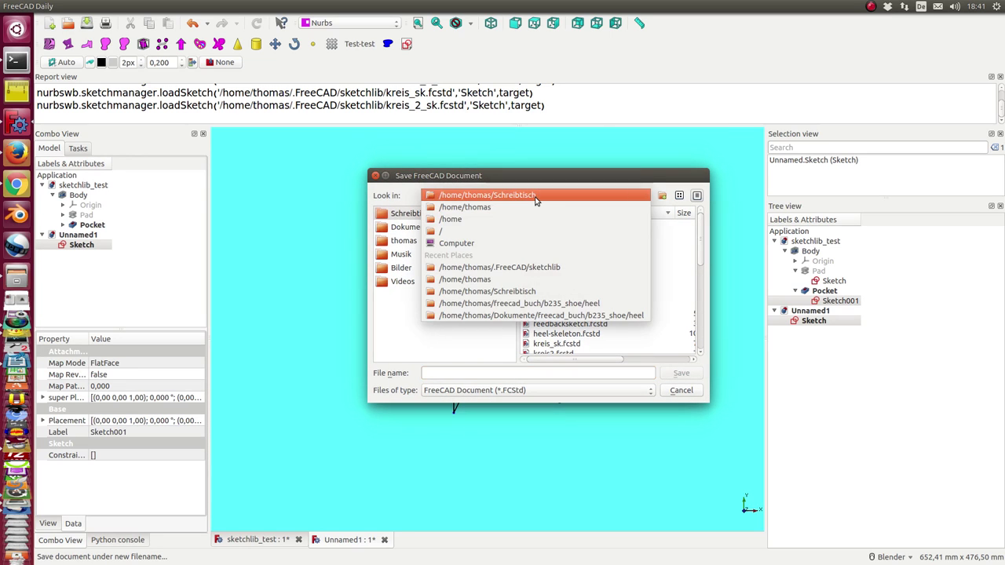
{"action": "left_click", "coordinate": [467, 208]}
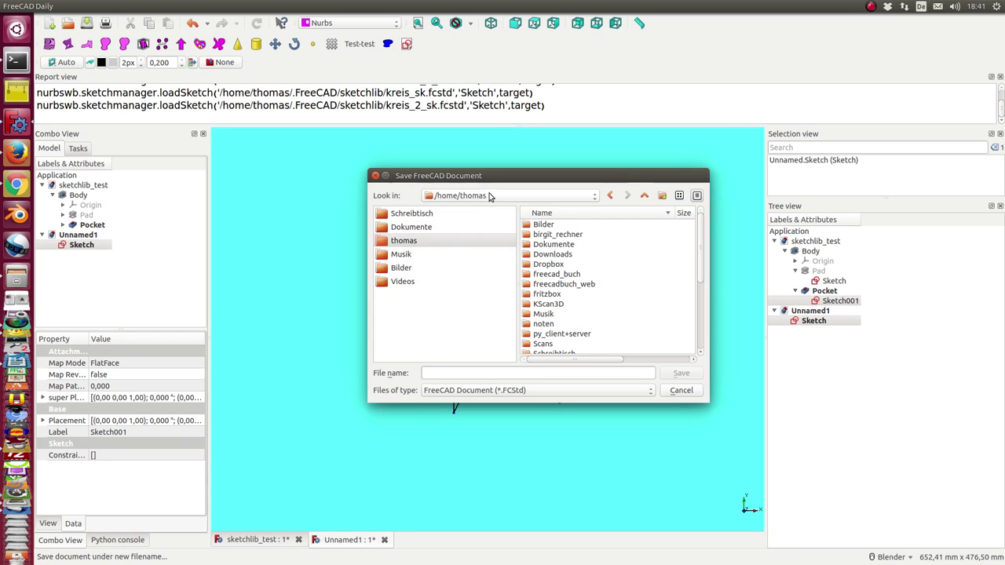
{"action": "left_click", "coordinate": [467, 372]}
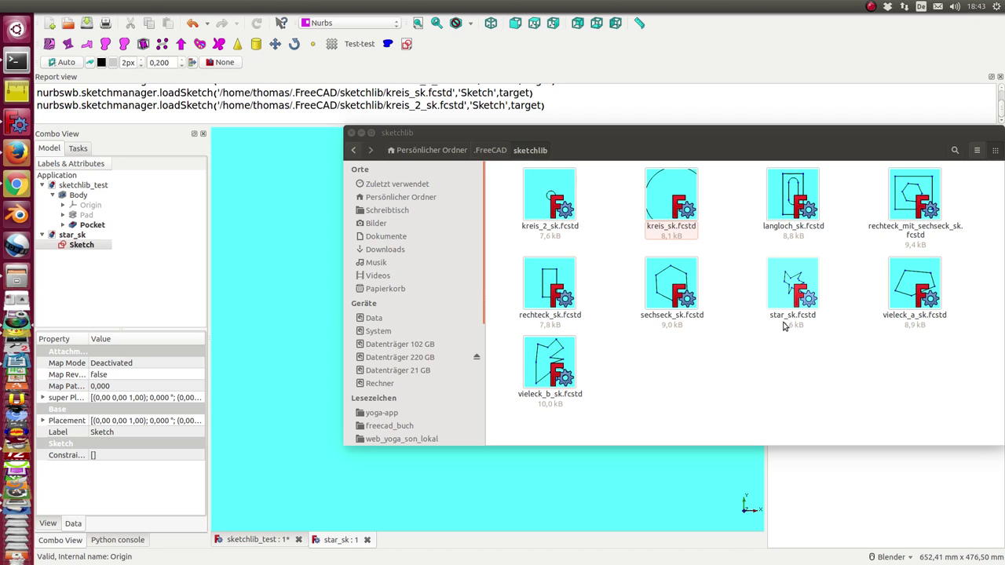
Push the sketchlib file manager behind FreeCAD and close the star_sk document, leaving sketchlib_test
{"action": "left_click_drag", "start_coordinate": [720, 133], "coordinate": [997, 137]}
{"action": "middle_click", "coordinate": [925, 137]}
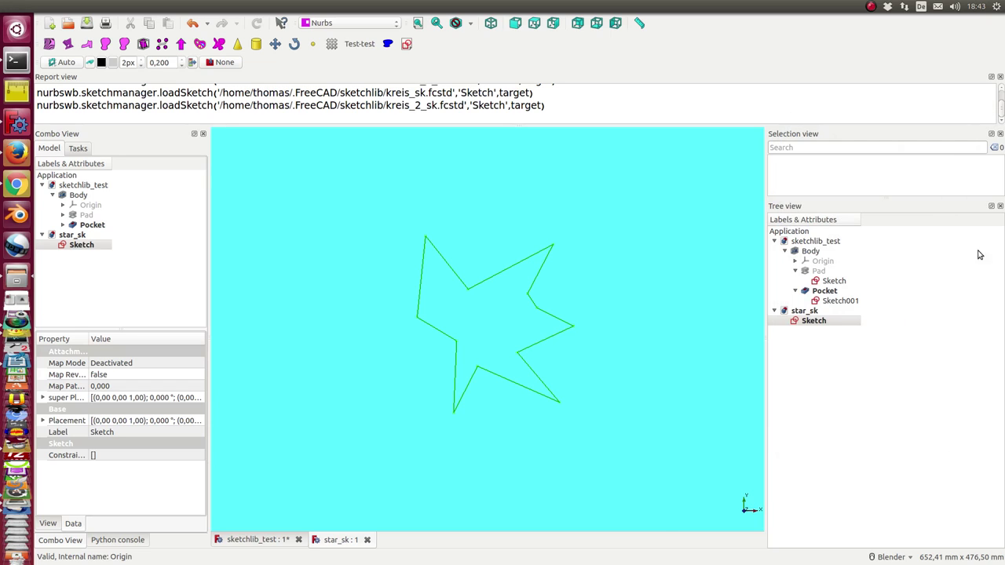
{"action": "left_click", "coordinate": [367, 541]}
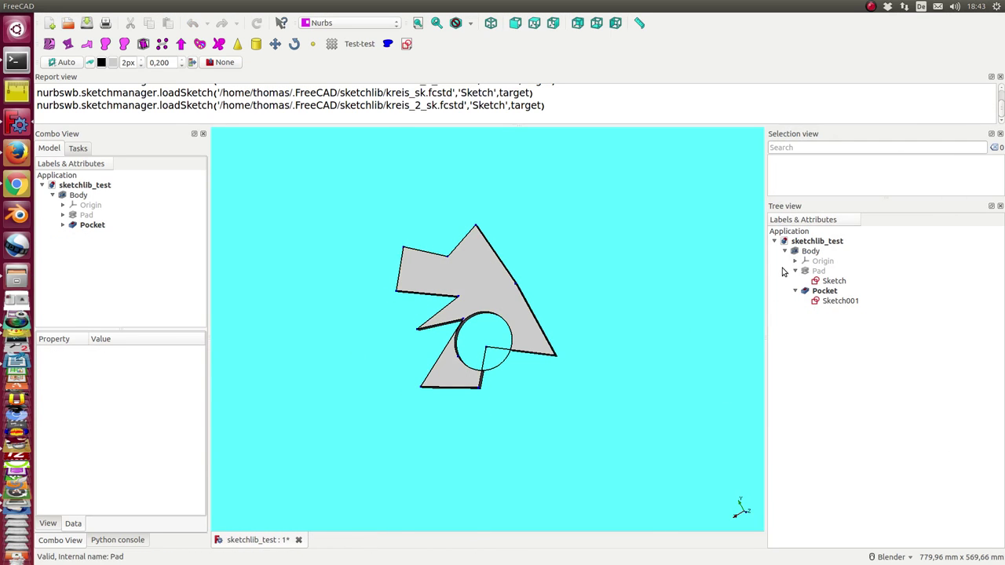
Load star_sk from the sketch library, then delete the stray ufo object it added
{"action": "left_click", "coordinate": [322, 6]}
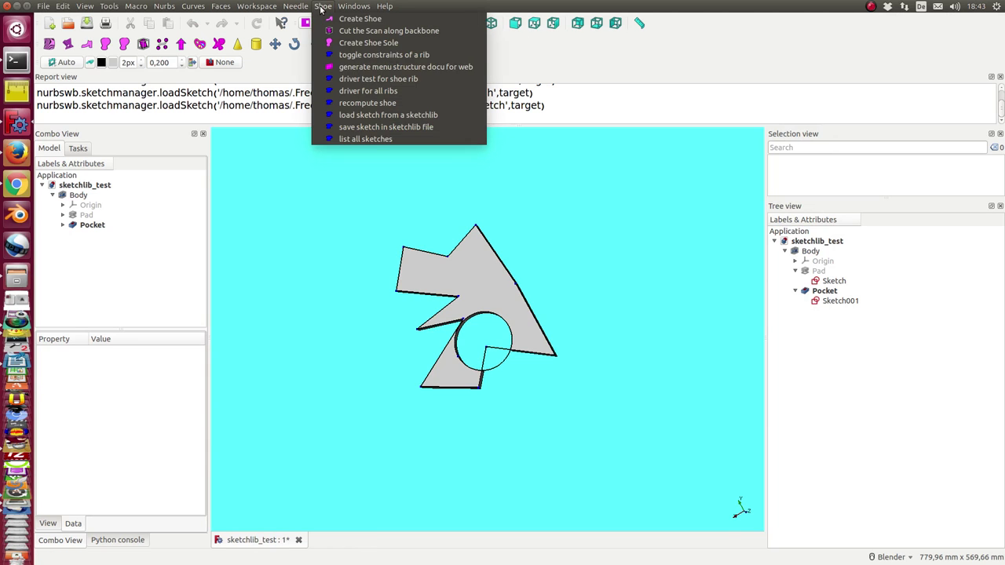
{"action": "left_click", "coordinate": [358, 116]}
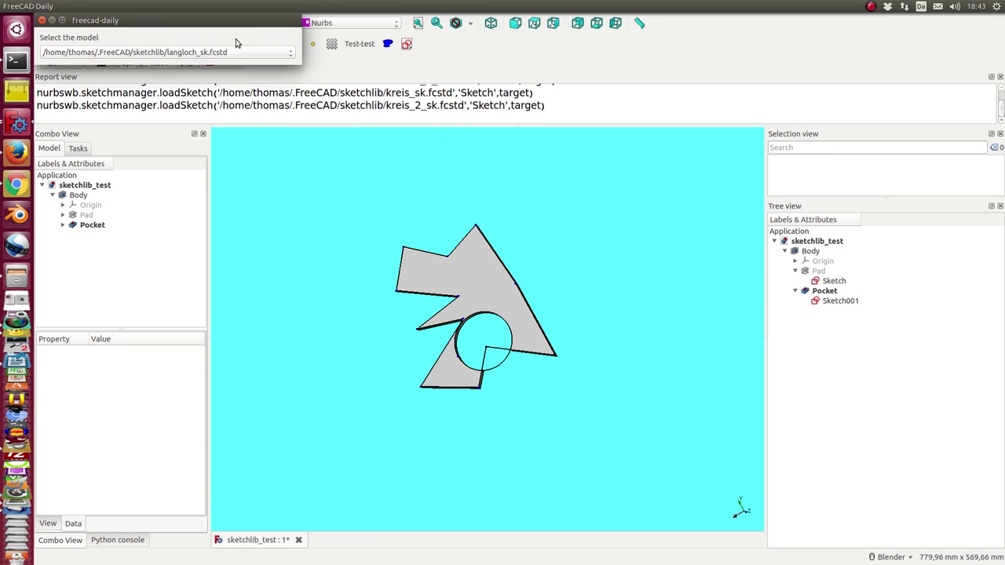
{"action": "left_click", "coordinate": [290, 55]}
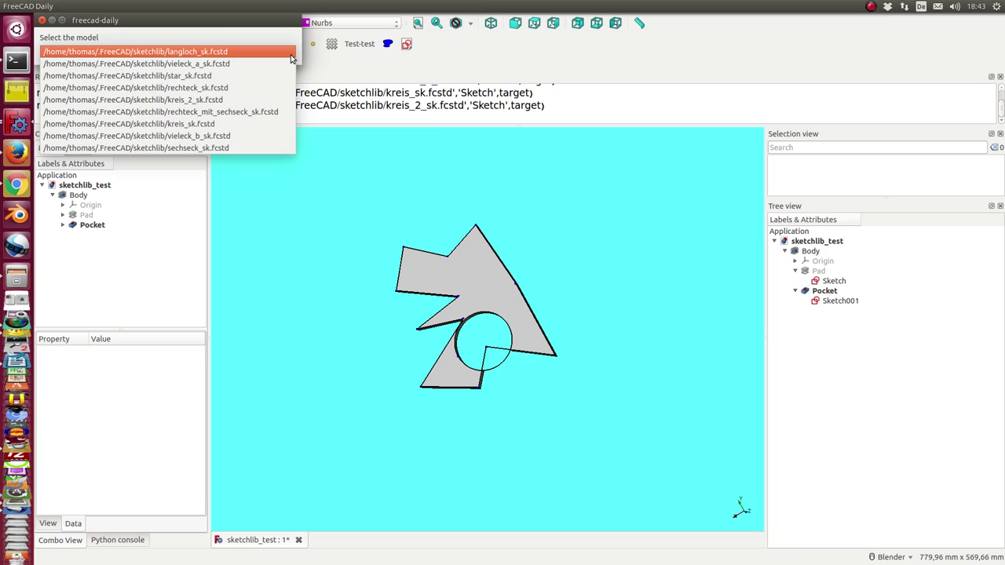
{"action": "left_click", "coordinate": [173, 76]}
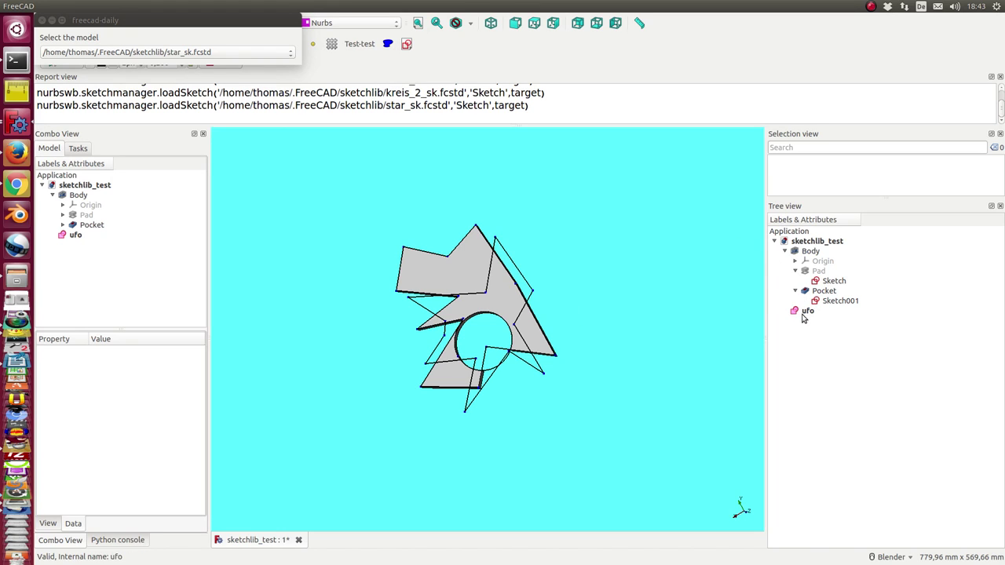
{"action": "left_click", "coordinate": [805, 311]}
{"action": "key", "text": "Delete"}
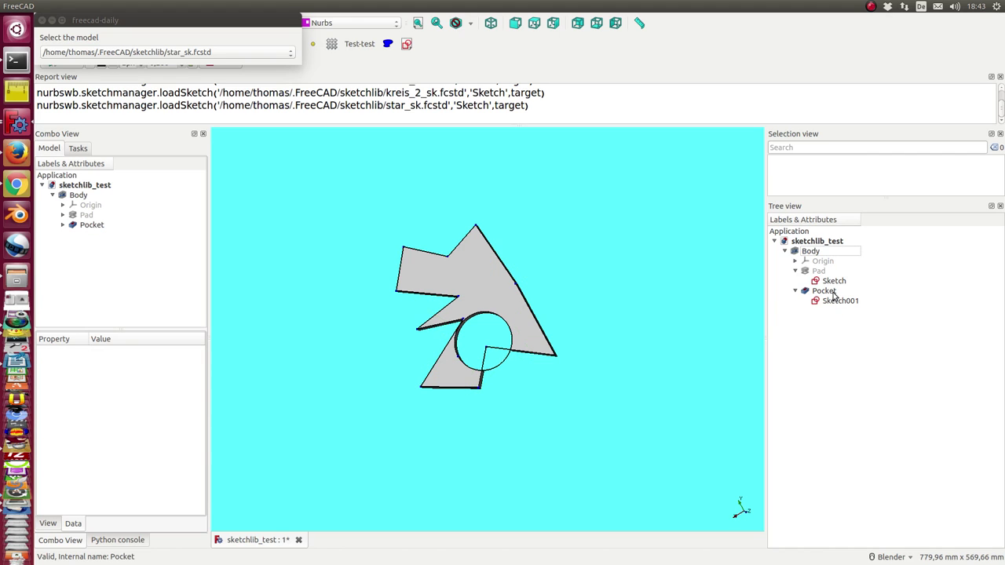
Select the Pad's Sketch and load the star_sk.fcstd star into it
{"action": "left_click", "coordinate": [827, 283]}
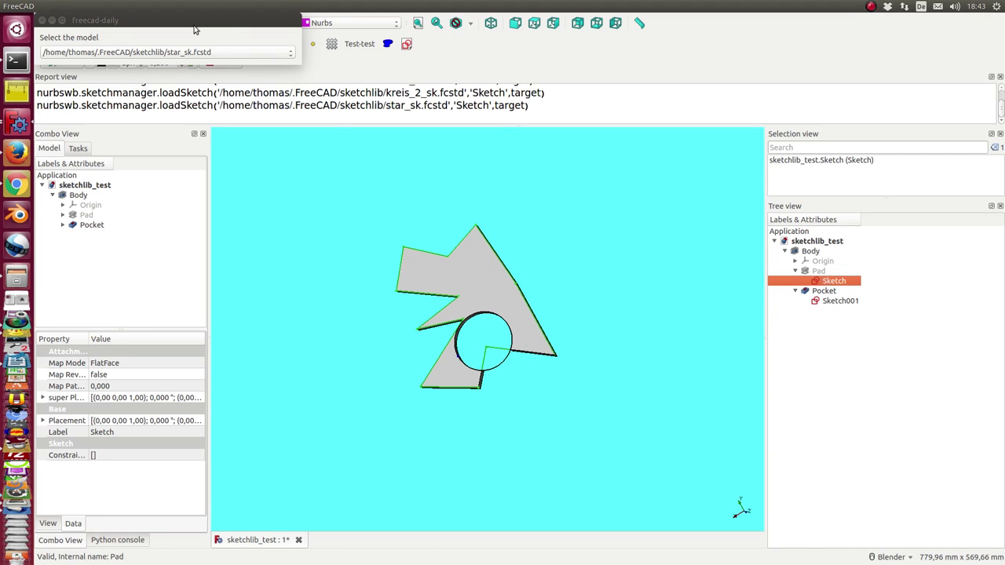
{"action": "left_click", "coordinate": [236, 53]}
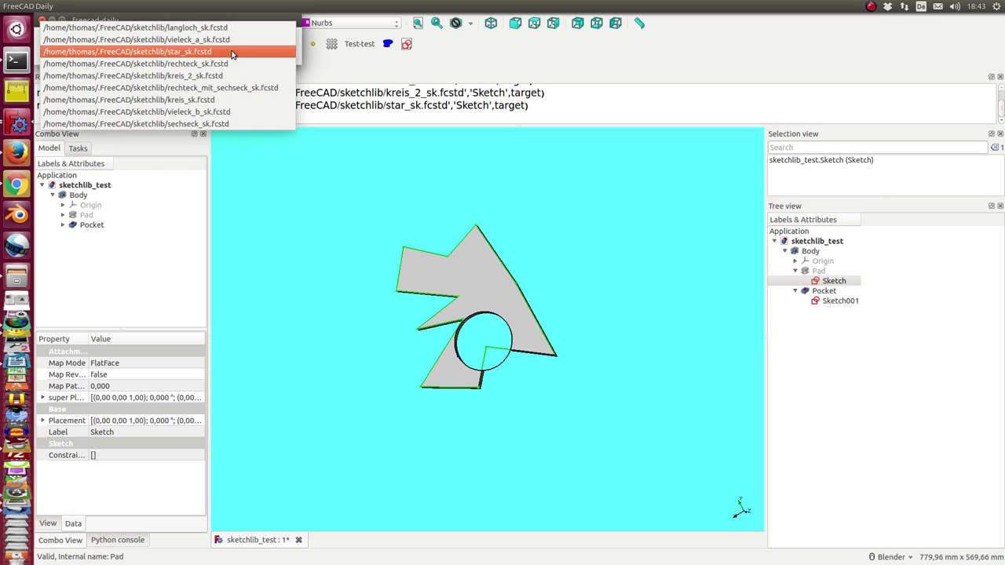
{"action": "left_click", "coordinate": [152, 52]}
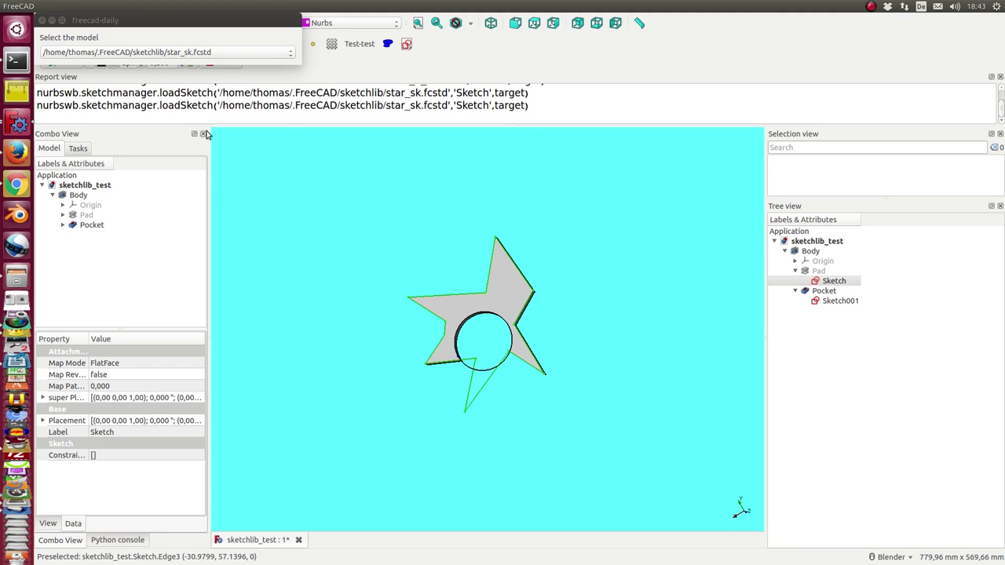
Edit the Pad's star sketch, dragging two upper points outward, then close the chooser and finish
{"action": "double_click", "coordinate": [832, 280]}
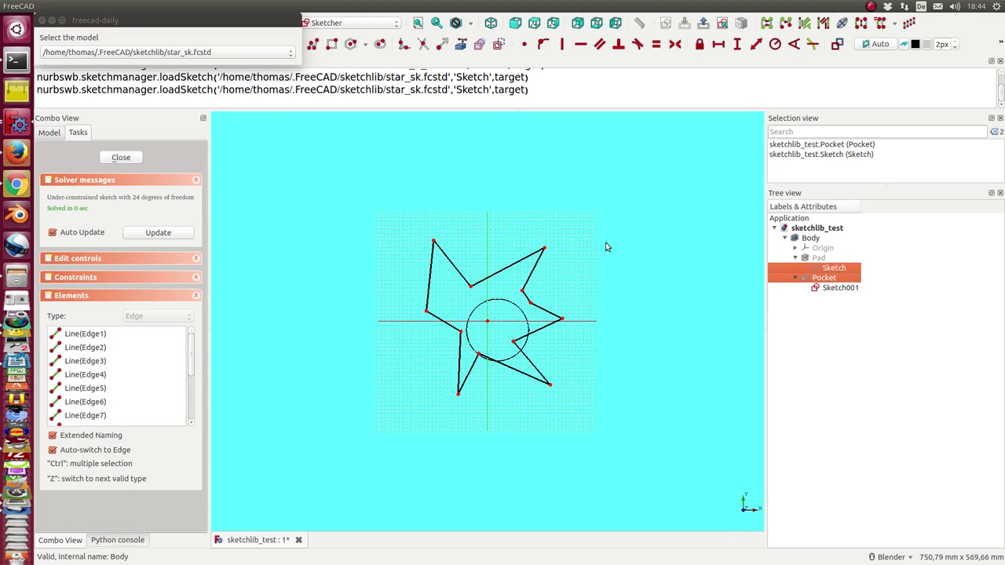
{"action": "mouse_move", "coordinate": [522, 294]}
{"action": "left_mouse_down"}
{"action": "mouse_move", "coordinate": [534, 276]}
{"action": "mouse_move", "coordinate": [574, 281]}
{"action": "mouse_move", "coordinate": [524, 201]}
{"action": "left_mouse_up"}
{"action": "left_click_drag", "start_coordinate": [472, 288], "coordinate": [454, 187]}
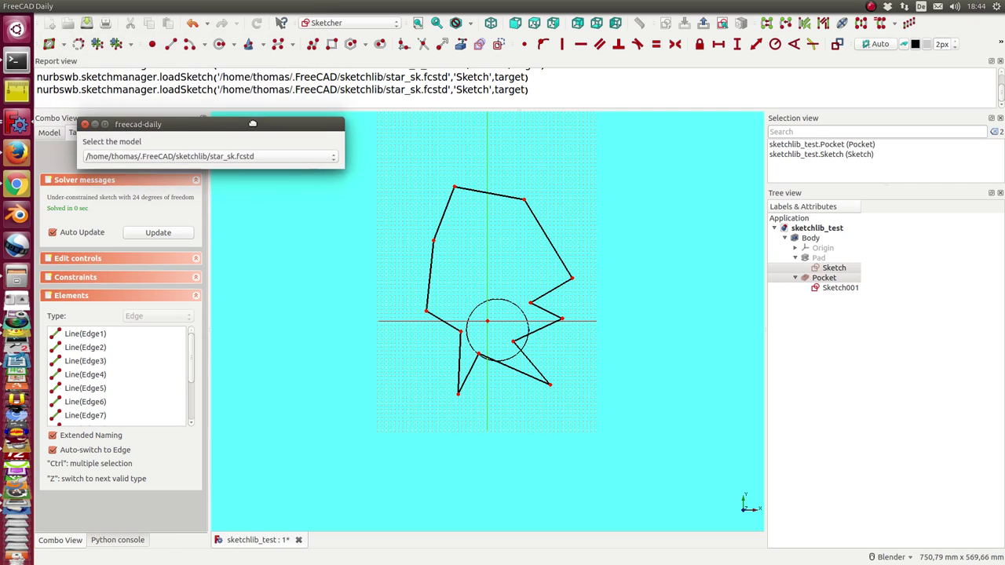
{"action": "left_click", "coordinate": [85, 124]}
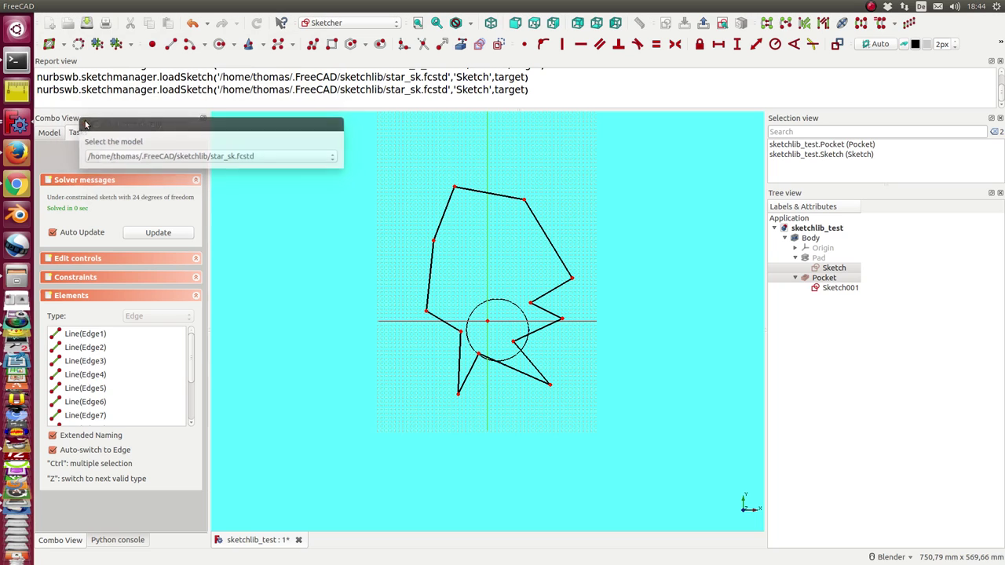
{"action": "left_click", "coordinate": [117, 157]}
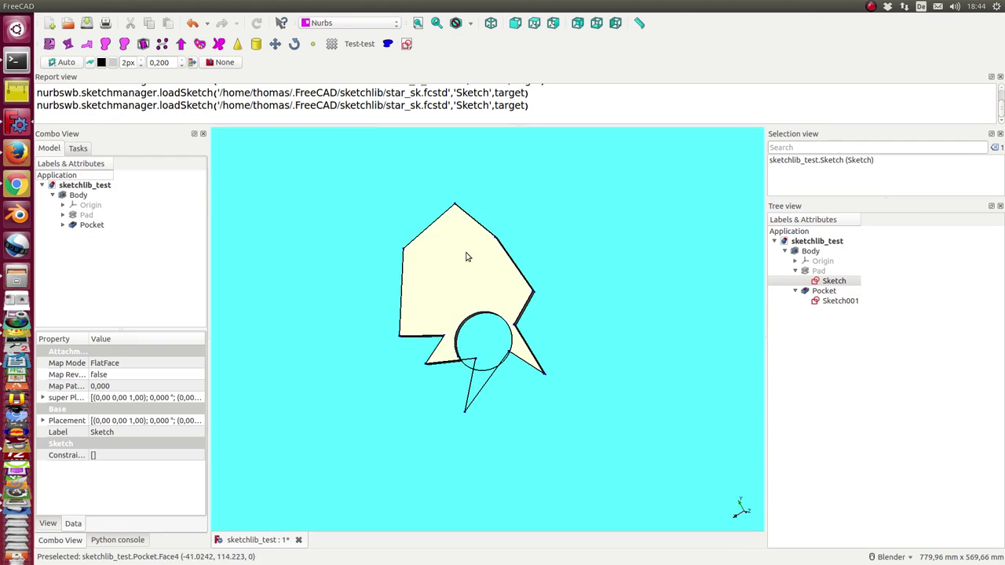
{"action": "left_click", "coordinate": [322, 6]}
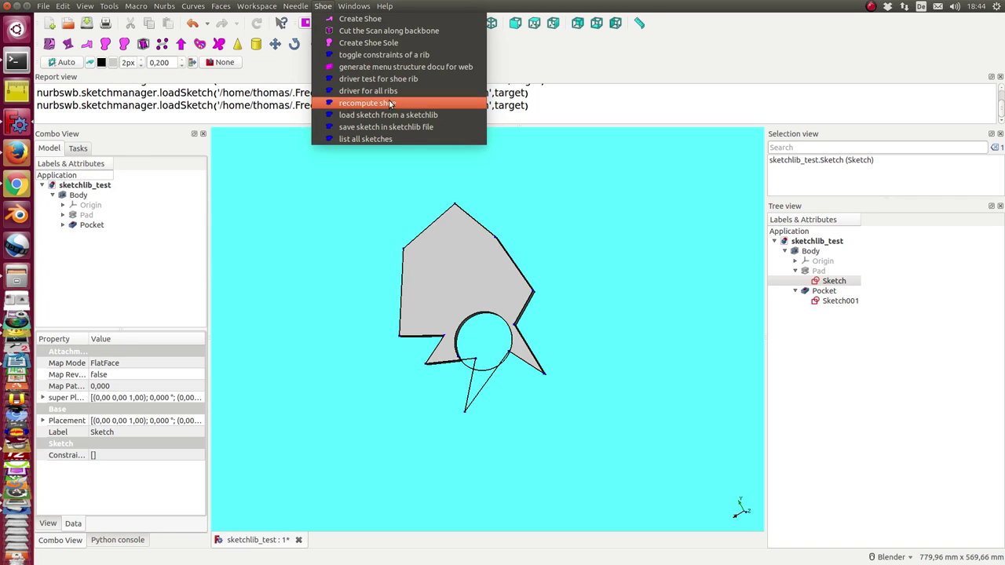
{"action": "left_click", "coordinate": [377, 128]}
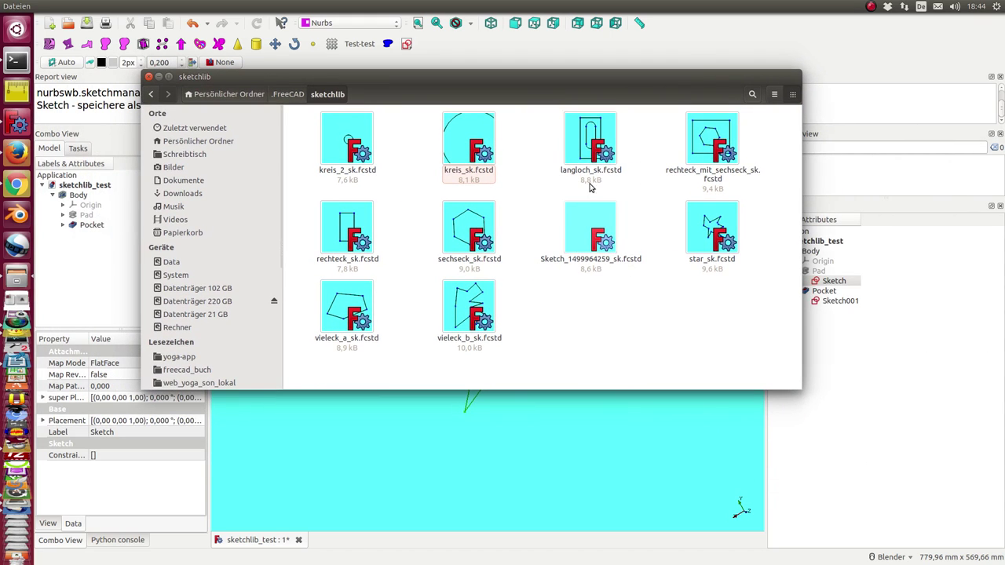
{"action": "left_click_drag", "start_coordinate": [578, 77], "coordinate": [470, 61]}
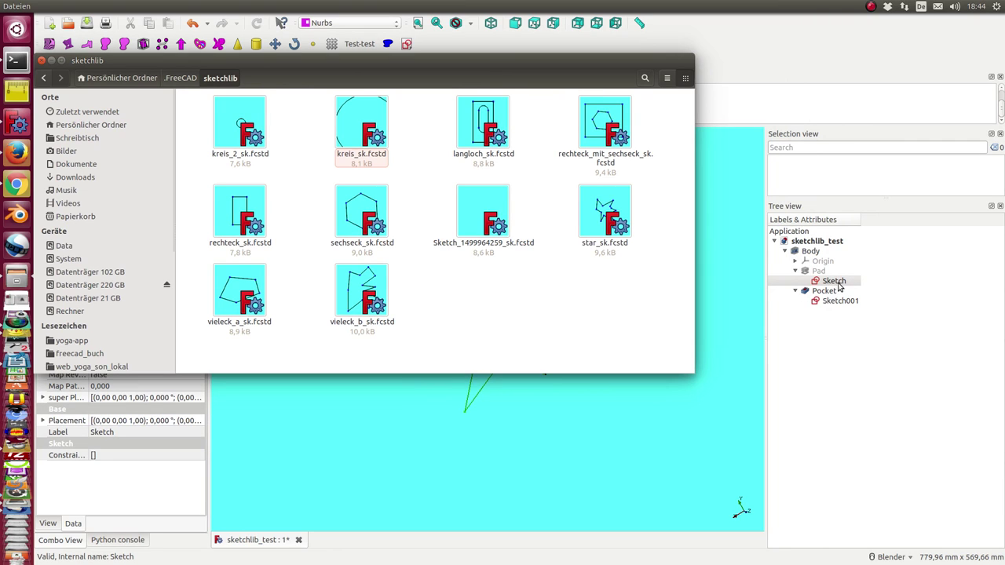
{"action": "left_click", "coordinate": [473, 244]}
{"action": "key", "text": "F2"}
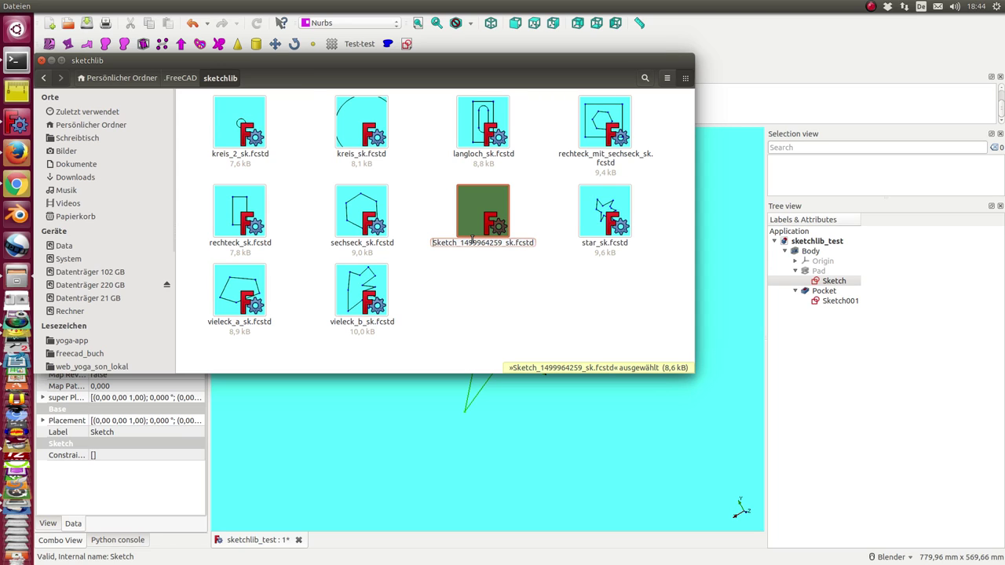
{"action": "type", "text": "star_"}
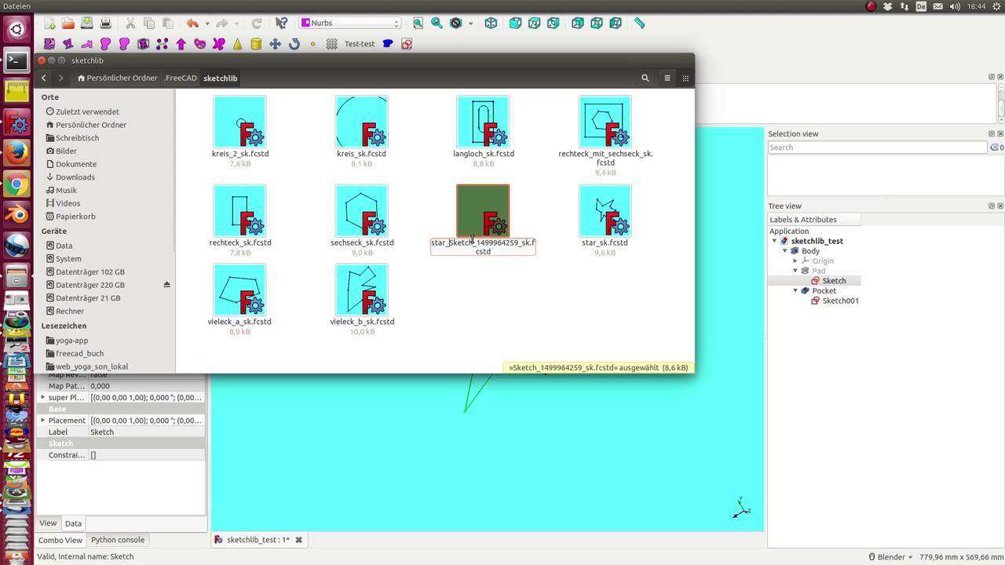
{"action": "type", "text": "b"}
{"action": "key", "text": "Delete"}
{"action": "key", "text": "Delete"}
{"action": "key", "text": "Delete"}
{"action": "key", "text": "Delete"}
{"action": "key", "text": "Delete"}
{"action": "key", "text": "Delete"}
{"action": "key", "text": "Delete"}
{"action": "key", "text": "Delete"}
{"action": "key", "text": "Delete"}
{"action": "key", "text": "Delete"}
{"action": "key", "text": "Delete"}
{"action": "key", "text": "Delete"}
{"action": "key", "text": "Delete"}
{"action": "key", "text": "Delete"}
{"action": "key", "text": "Delete"}
{"action": "key", "text": "Delete"}
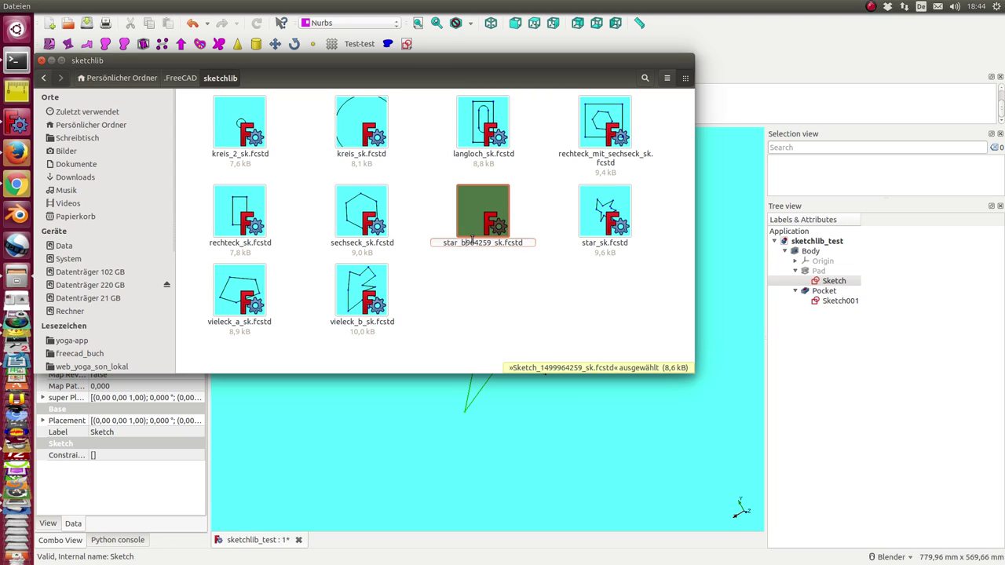
{"action": "key", "text": "Delete"}
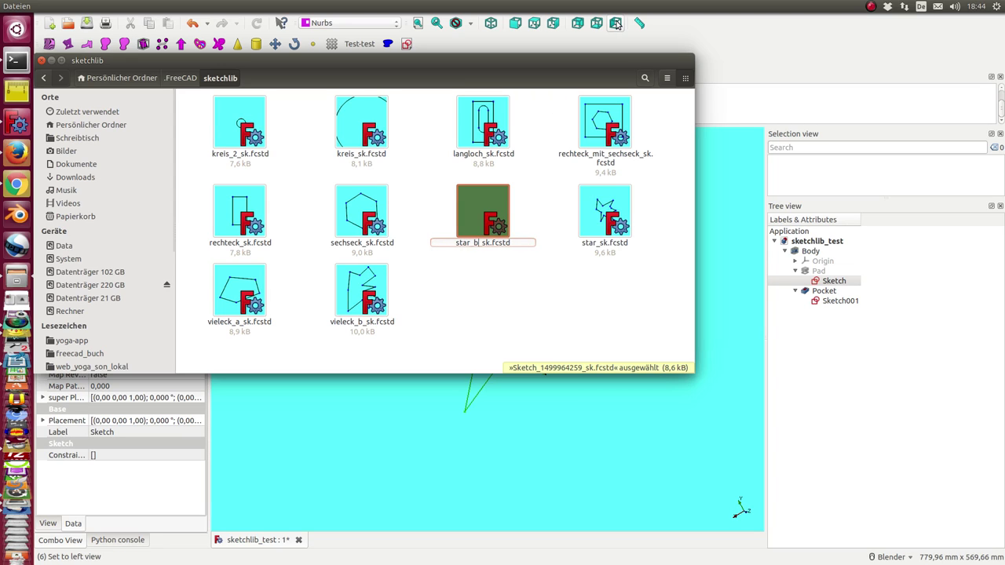
{"action": "key", "text": "Return"}
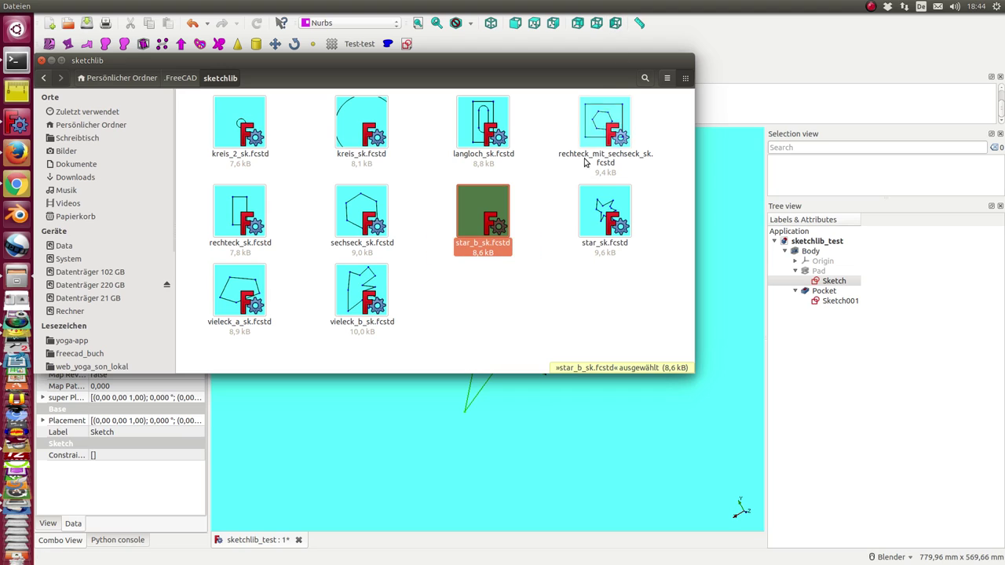
{"action": "right_click", "coordinate": [478, 213]}
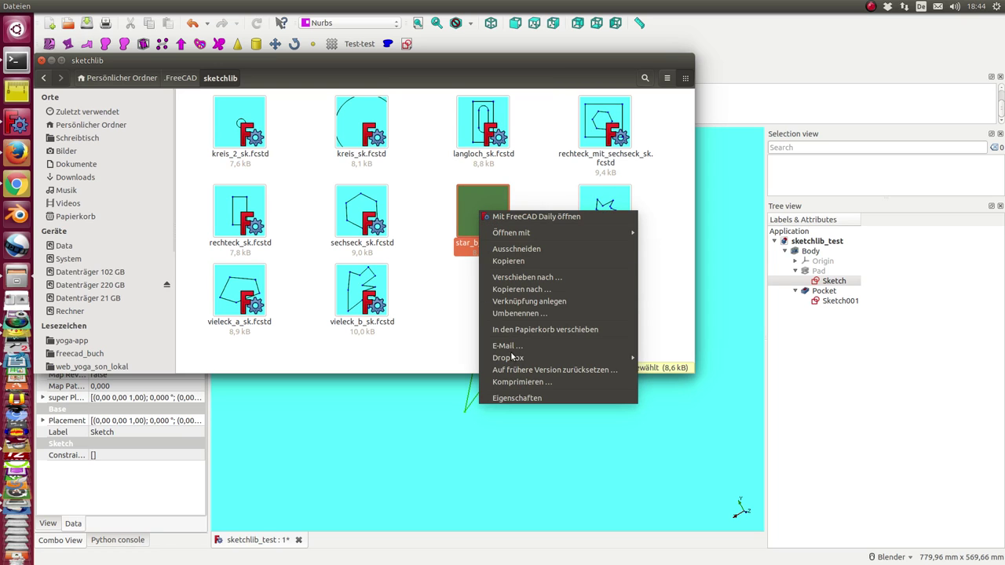
{"action": "left_click", "coordinate": [518, 219]}
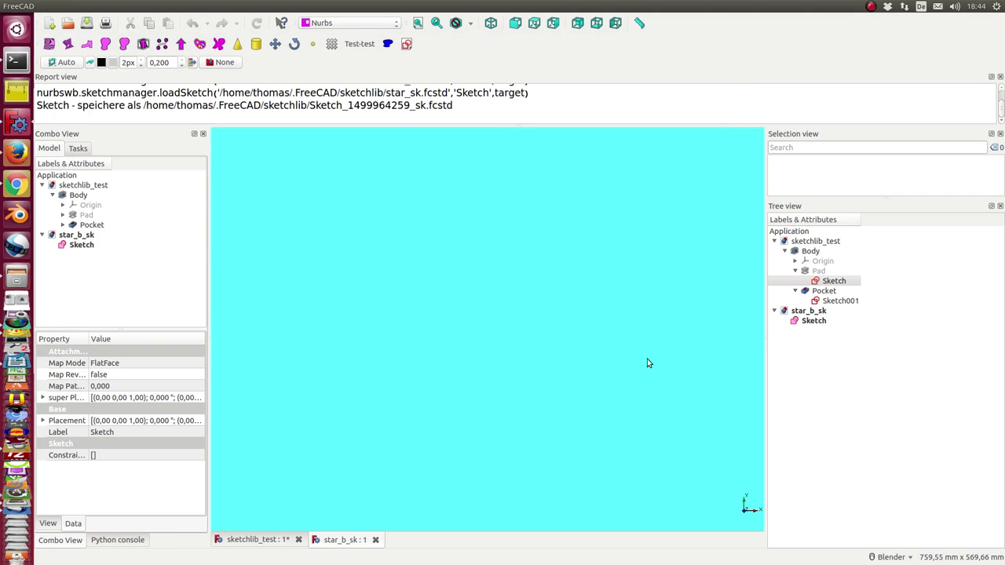
Pull the star_b_sk sketch's upper right edge outward, then save and close the document
{"action": "left_click", "coordinate": [418, 22]}
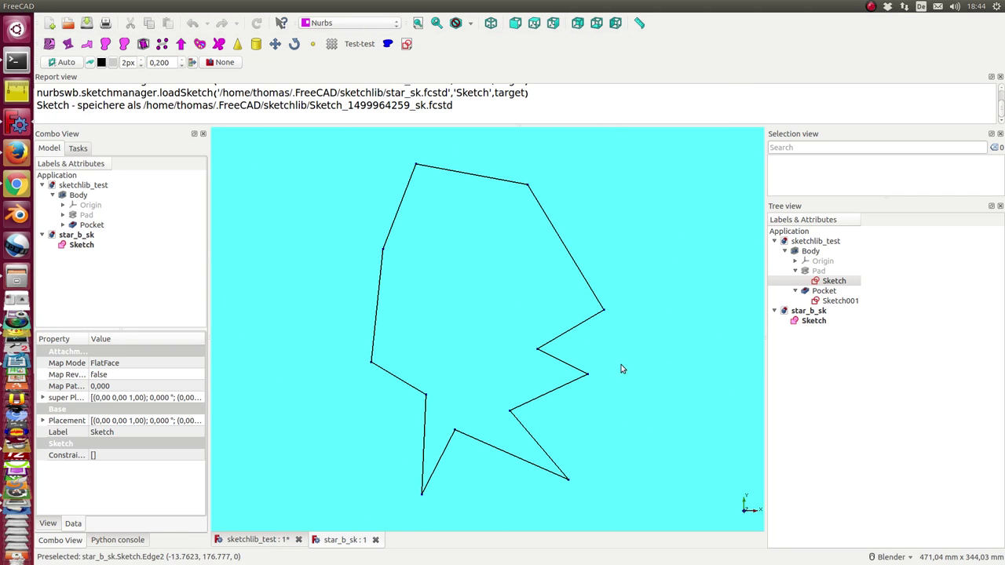
{"action": "double_click", "coordinate": [809, 322]}
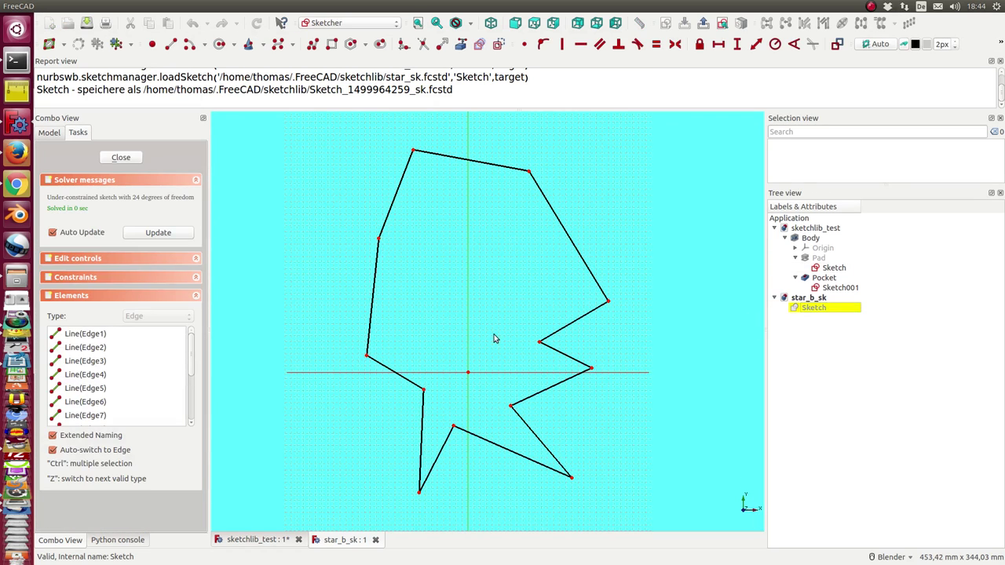
{"action": "left_click_drag", "start_coordinate": [533, 174], "coordinate": [673, 151]}
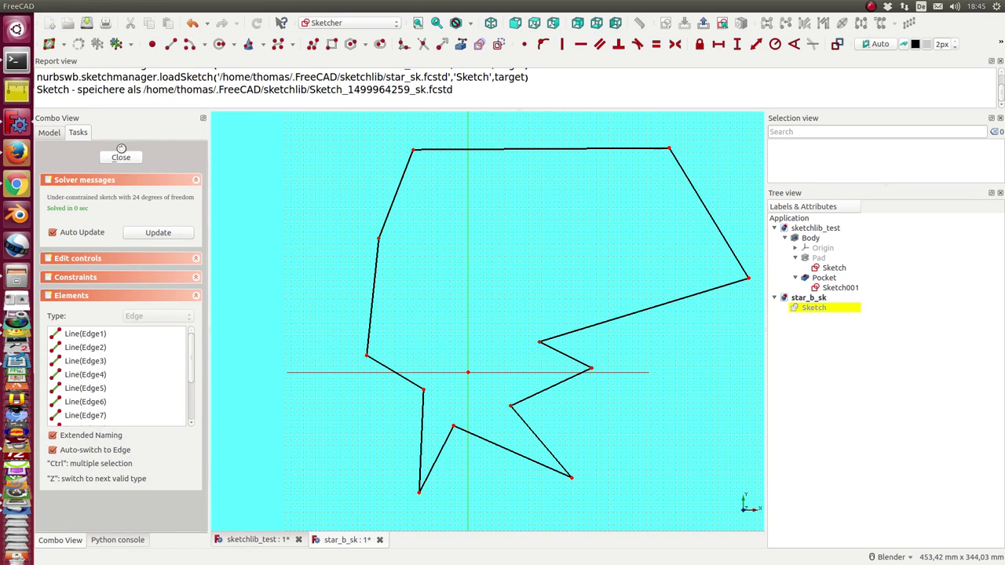
{"action": "left_click", "coordinate": [122, 157]}
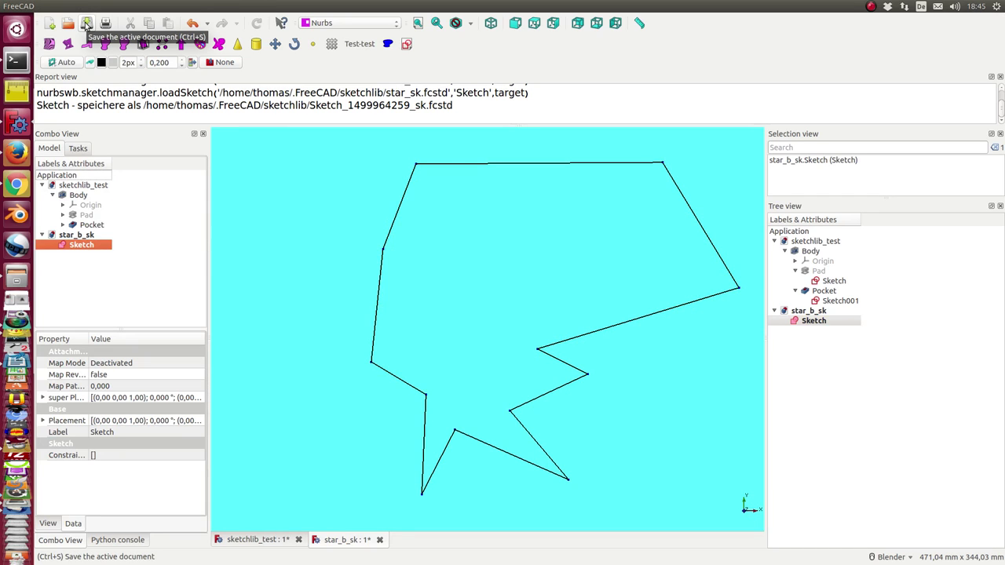
{"action": "left_click", "coordinate": [86, 23]}
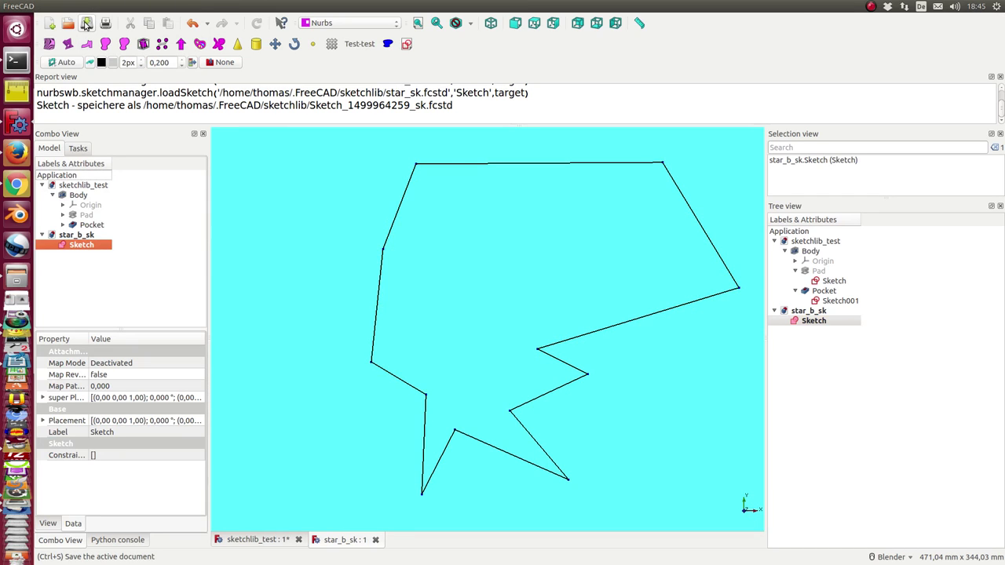
{"action": "left_click", "coordinate": [375, 540]}
Delete the star_b_sk.fcstd1 backup from the sketchlib folder in Files
{"action": "key", "text": "alt+Tab"}
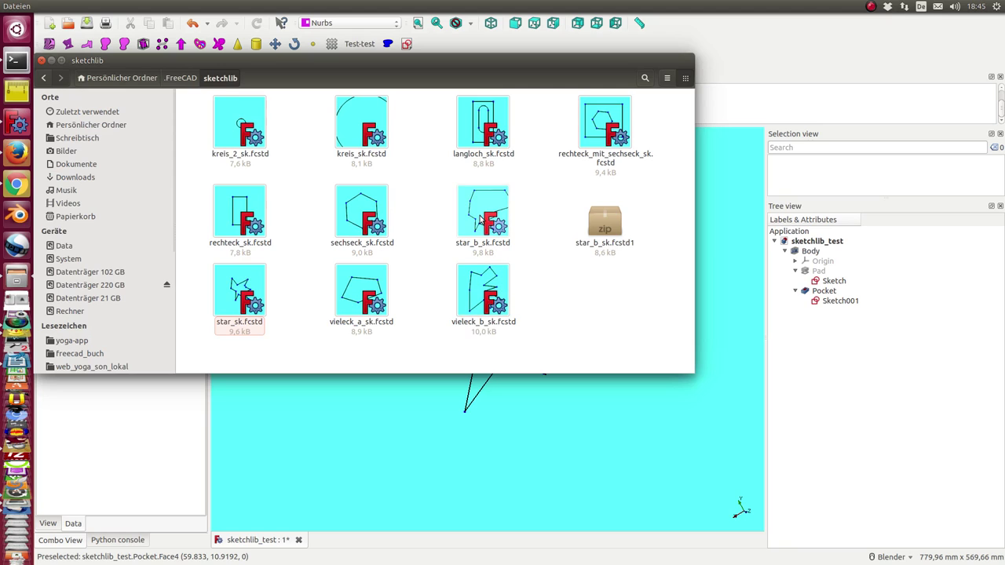
{"action": "left_click", "coordinate": [605, 221]}
{"action": "key", "text": "Delete"}
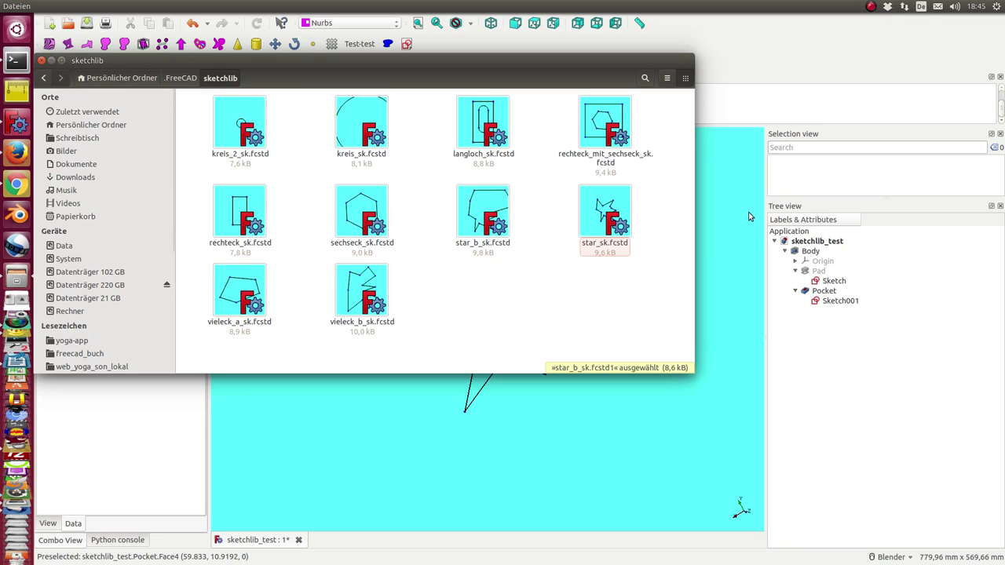